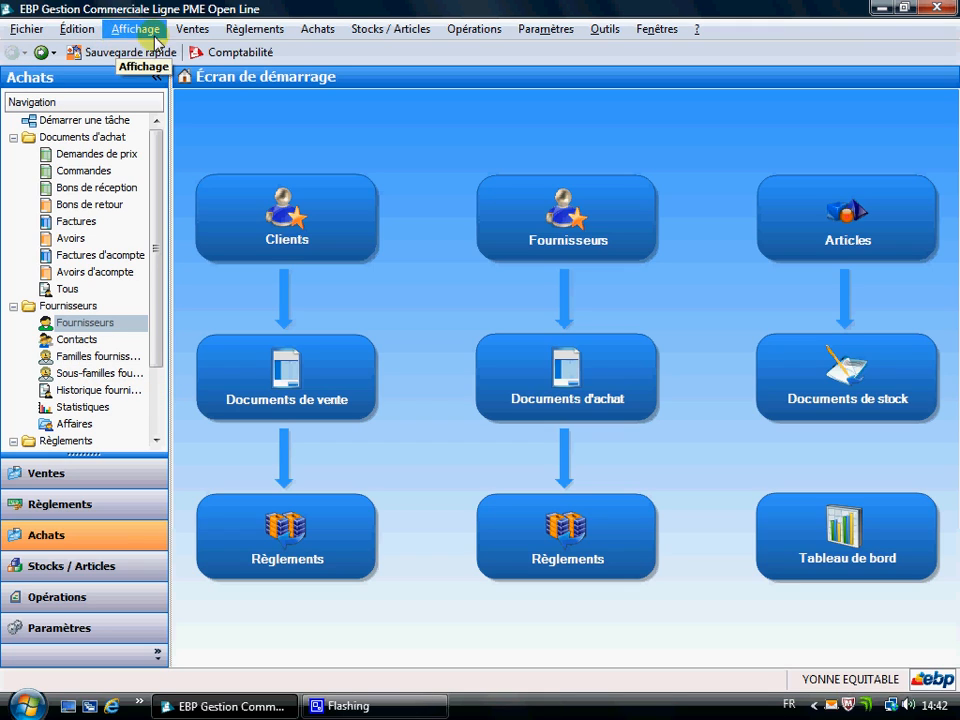
Open the list of supplier families (Familles fournisseurs) from the purchasing area.
{"action": "left_click", "coordinate": [316, 31]}
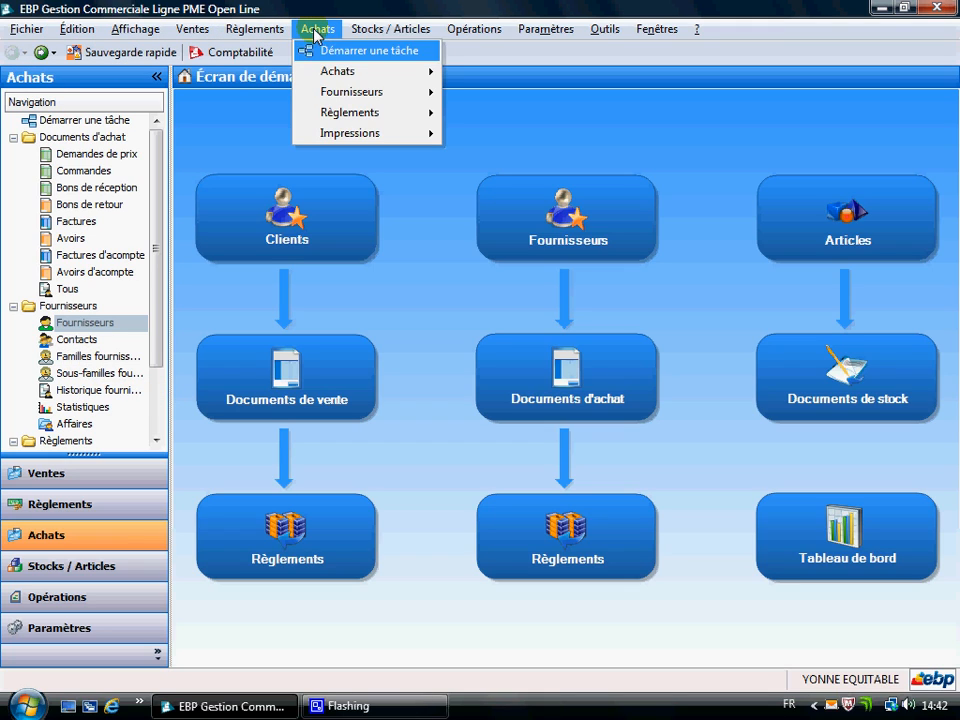
{"action": "mouse_move", "coordinate": [326, 92]}
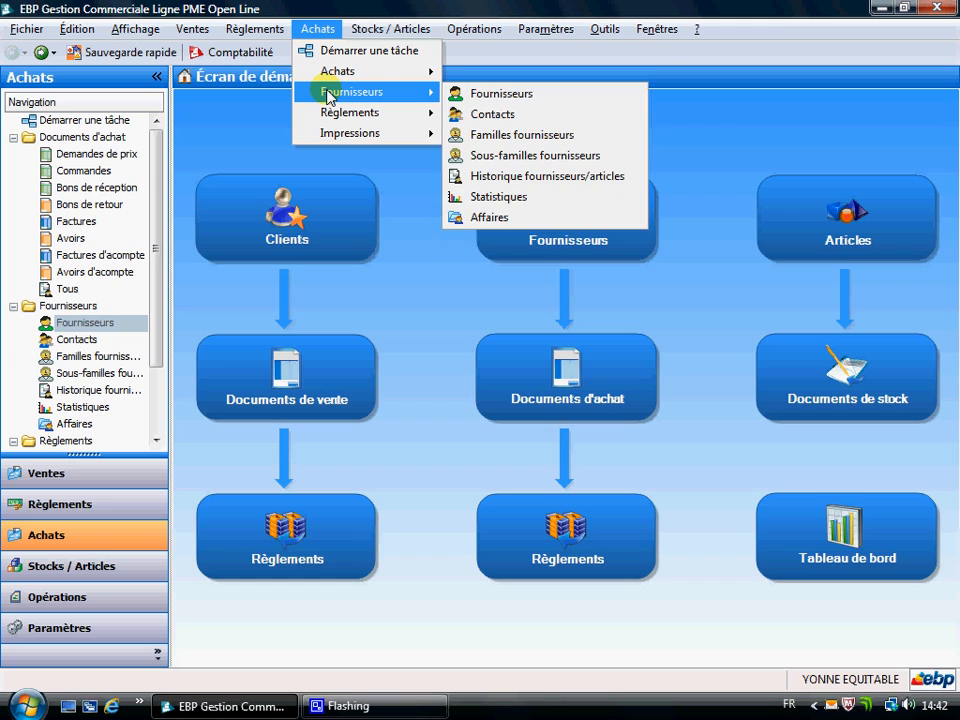
{"action": "left_click", "coordinate": [513, 136]}
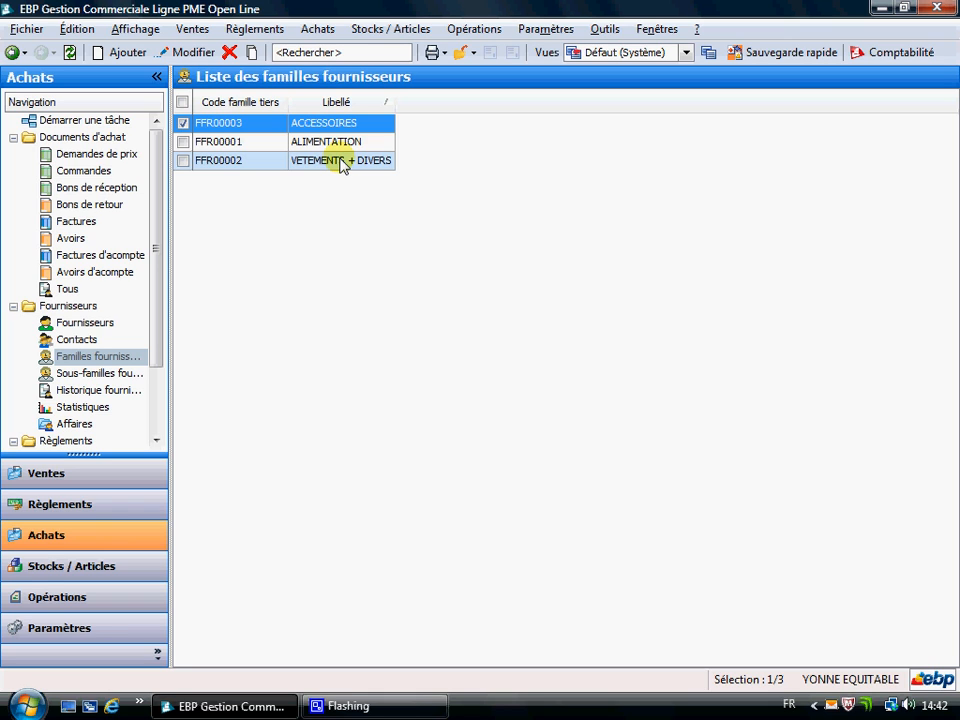
Examine the fields of a blank new supplier family form, close it without saving and return to the start screen.
{"action": "left_click", "coordinate": [131, 53]}
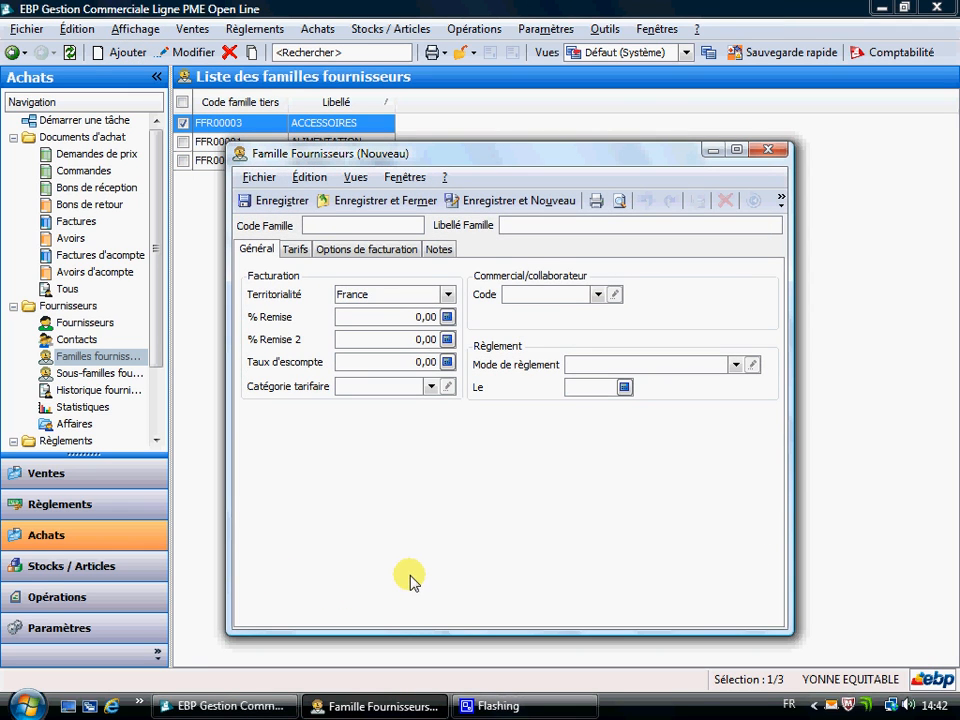
{"action": "left_click", "coordinate": [359, 226]}
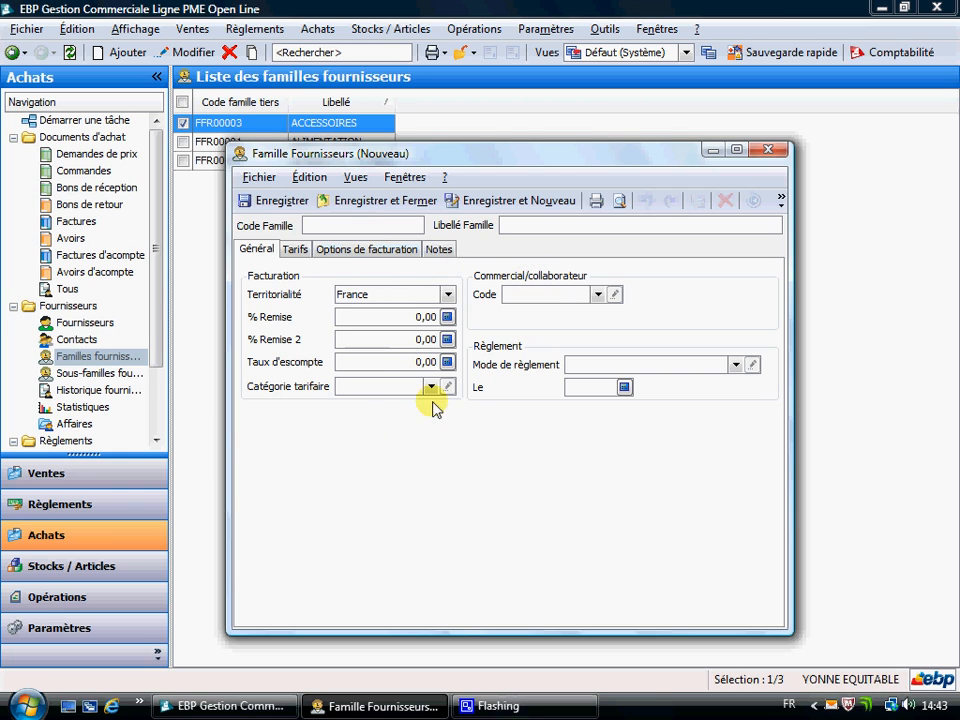
{"action": "left_click", "coordinate": [766, 149]}
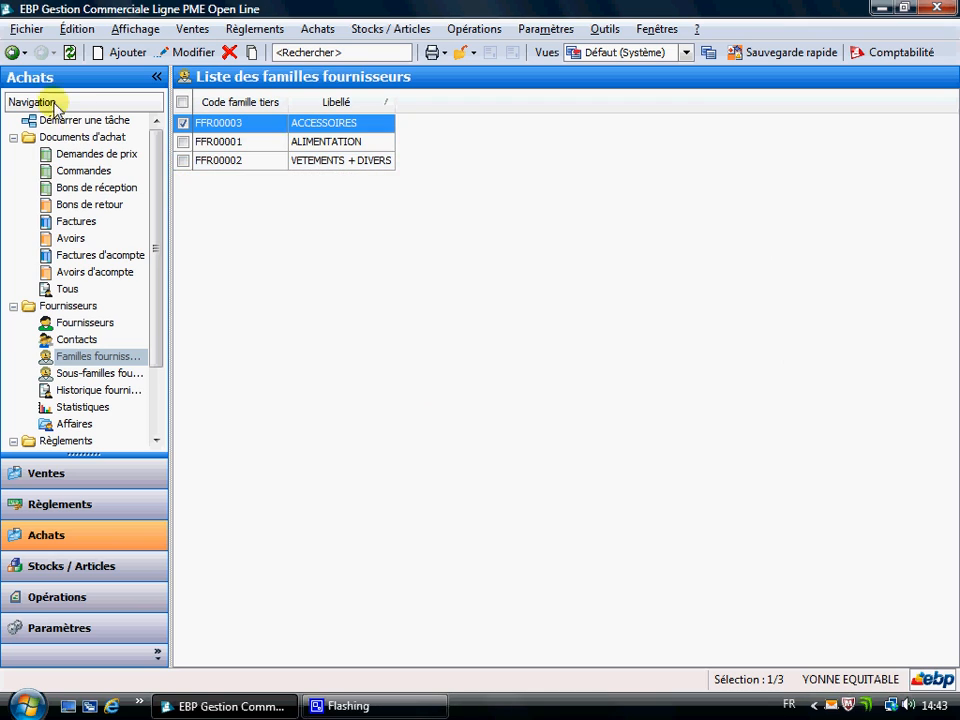
{"action": "left_click", "coordinate": [12, 52]}
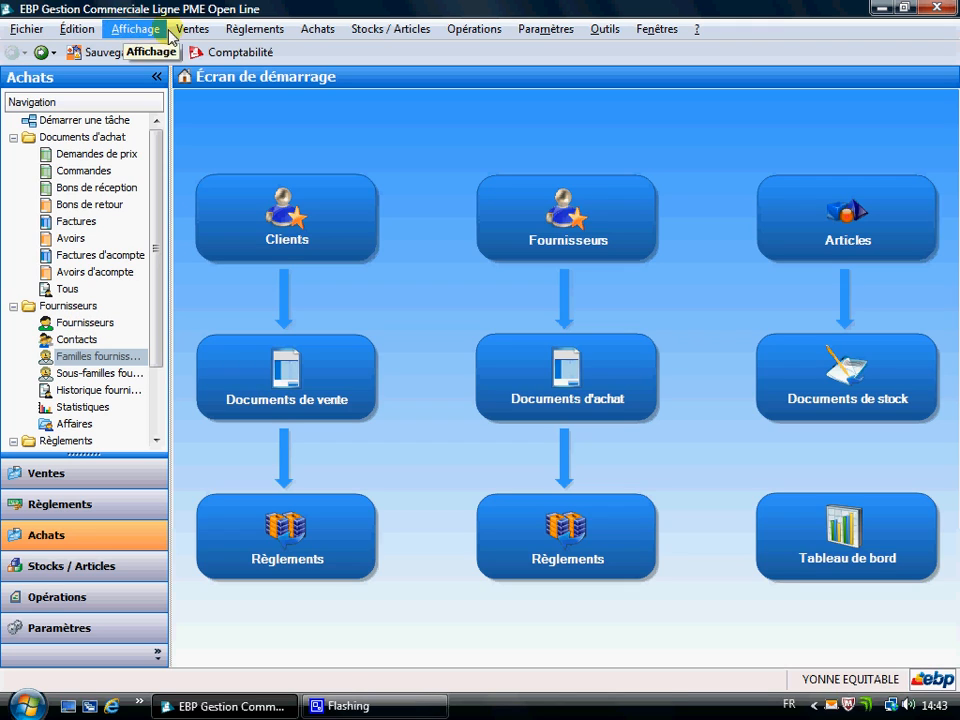
Open the supplier list and bring up the record of supplier ETHIQUABLE with code FR00001.
{"action": "left_click", "coordinate": [333, 34]}
{"action": "mouse_move", "coordinate": [427, 96]}
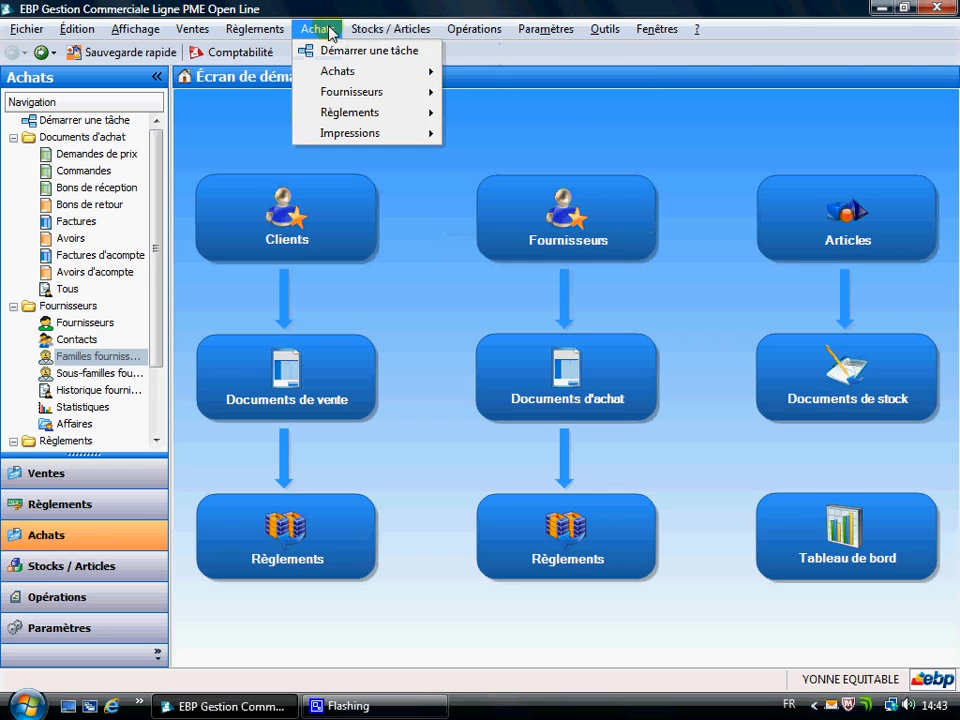
{"action": "left_click", "coordinate": [320, 29]}
{"action": "left_click", "coordinate": [587, 207]}
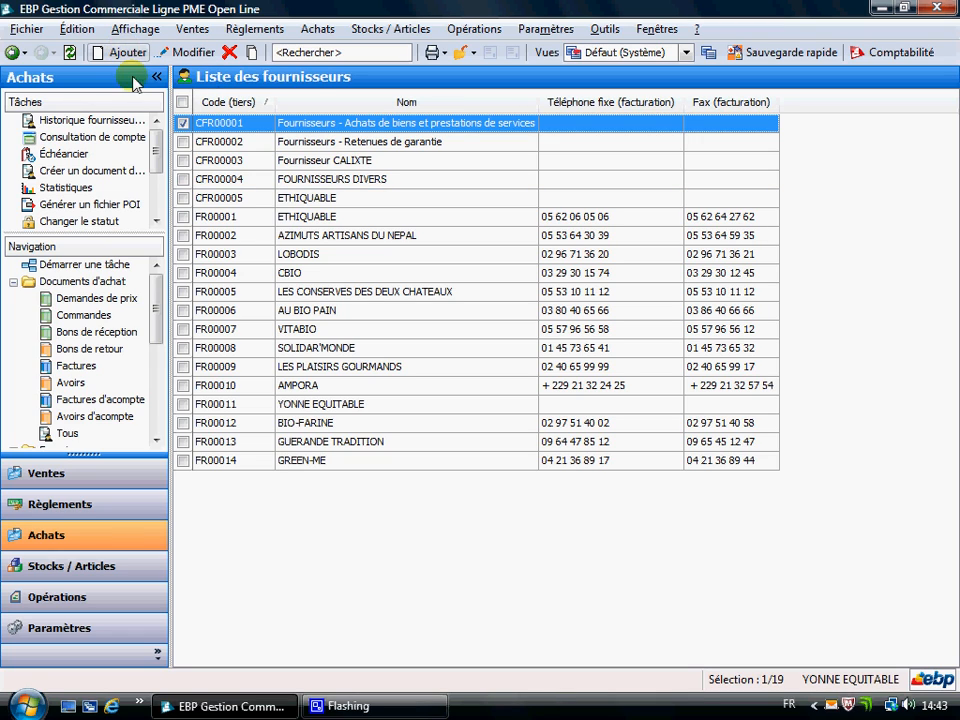
{"action": "left_click", "coordinate": [295, 220]}
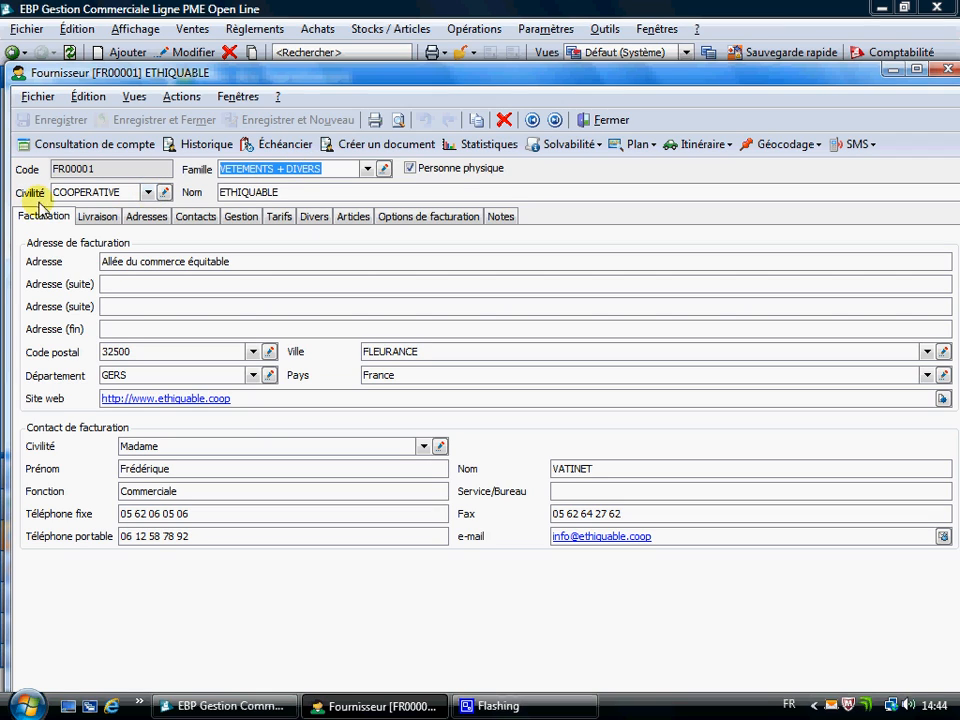
Review the supplier's civility options and its billing, delivery, address, contact and management (Gestion) details.
{"action": "left_click", "coordinate": [147, 192]}
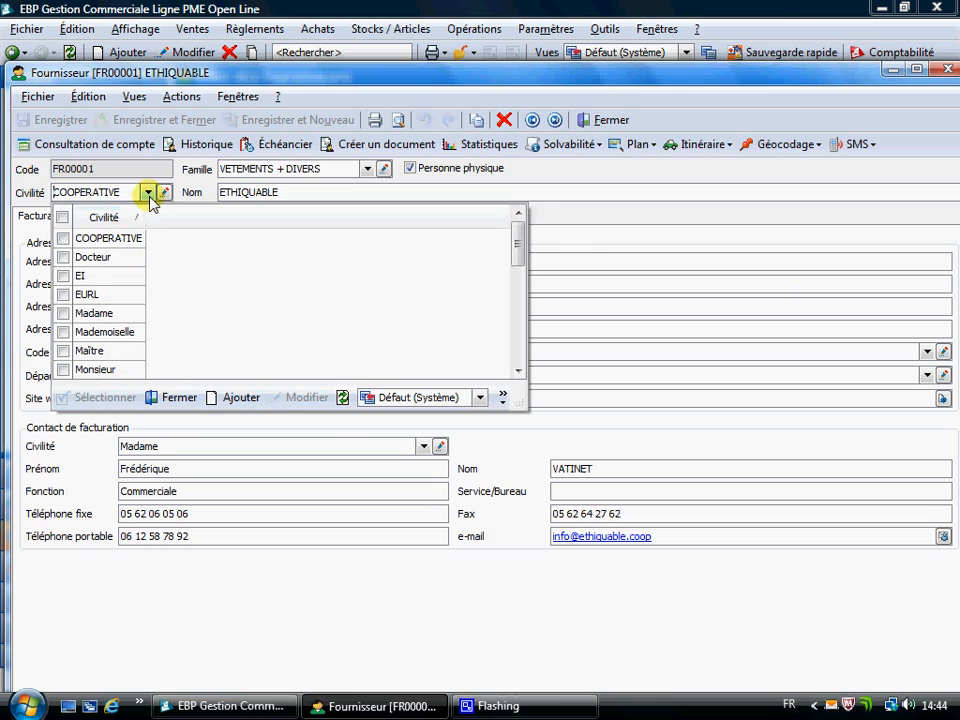
{"action": "left_click", "coordinate": [148, 193]}
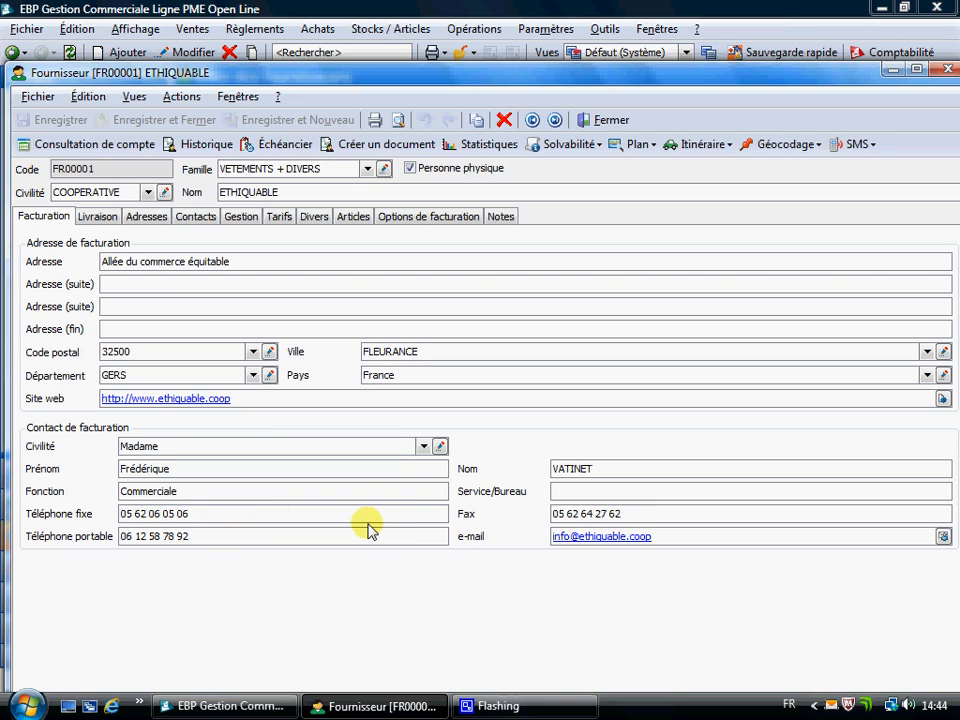
{"action": "left_click", "coordinate": [99, 217]}
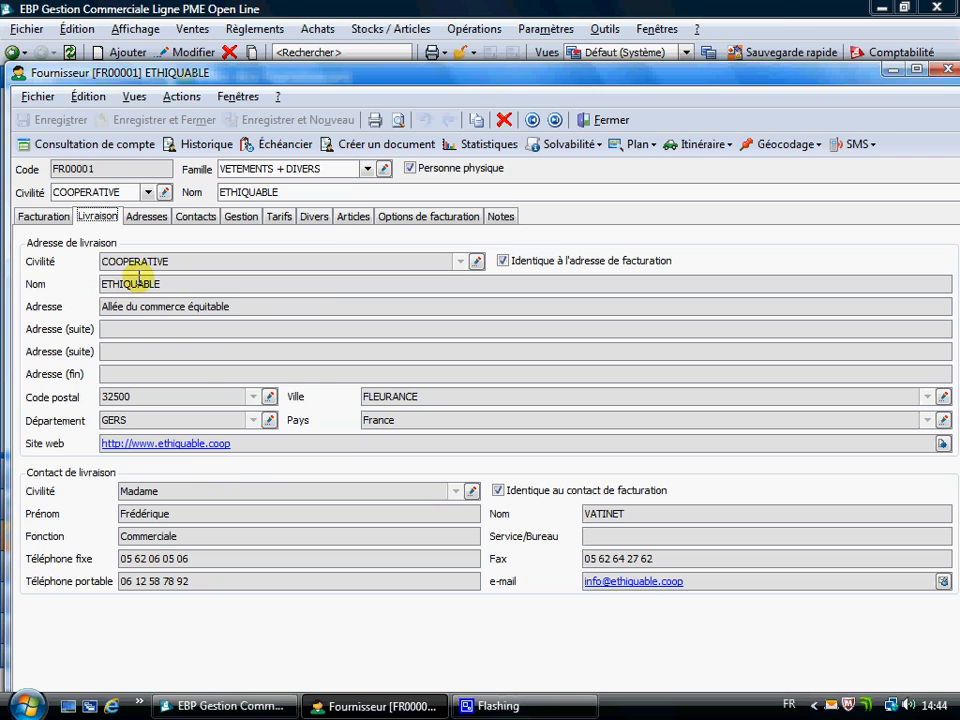
{"action": "left_click", "coordinate": [44, 217]}
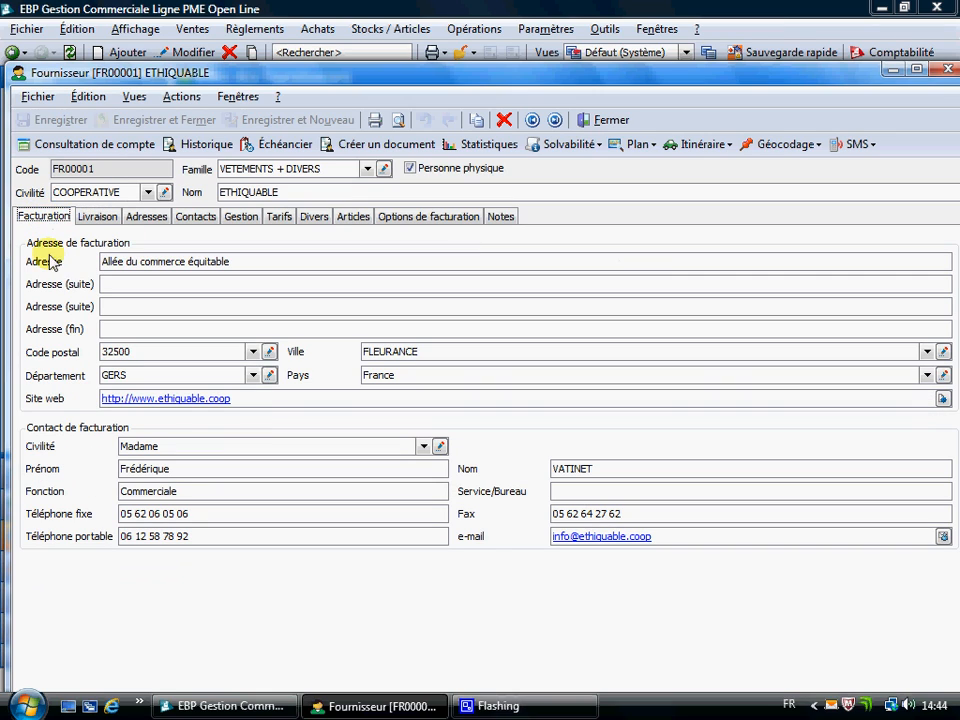
{"action": "left_click", "coordinate": [147, 217]}
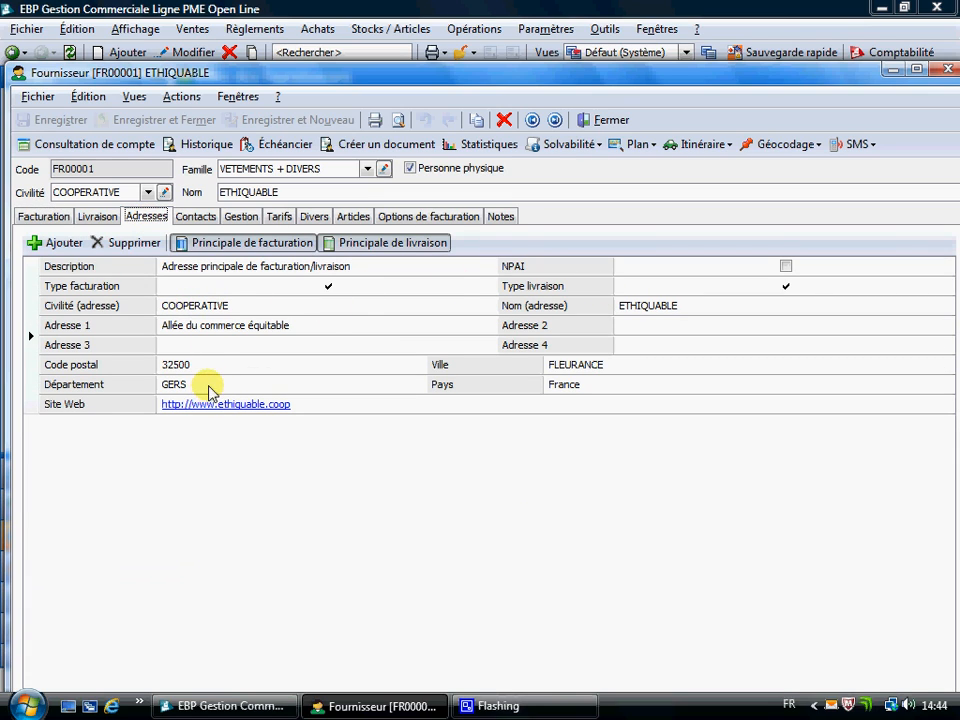
{"action": "left_click", "coordinate": [195, 217]}
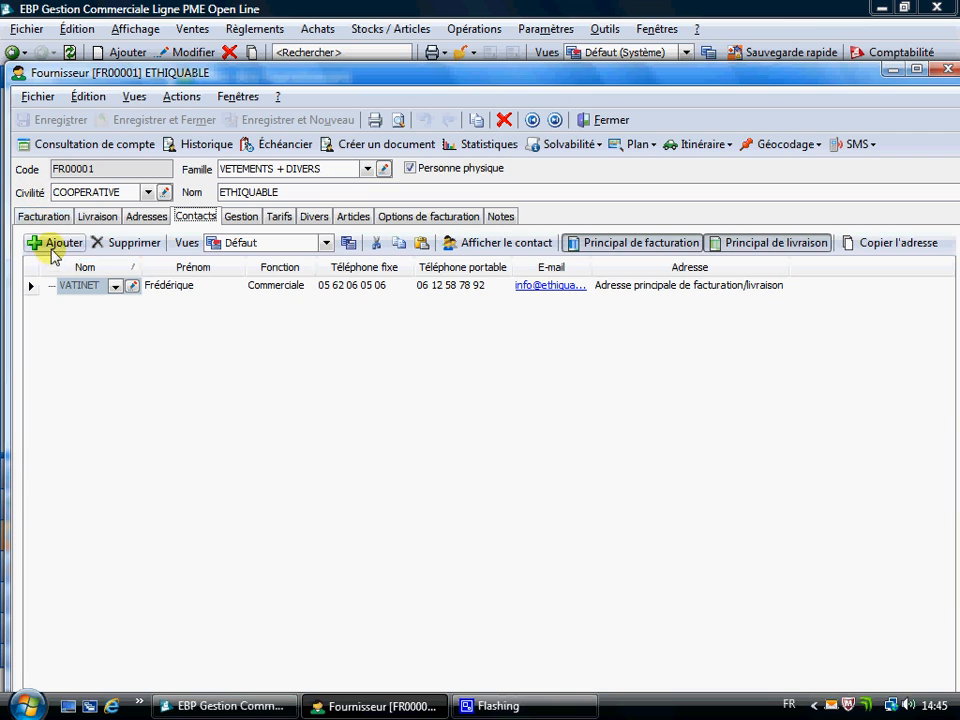
{"action": "left_click", "coordinate": [239, 218]}
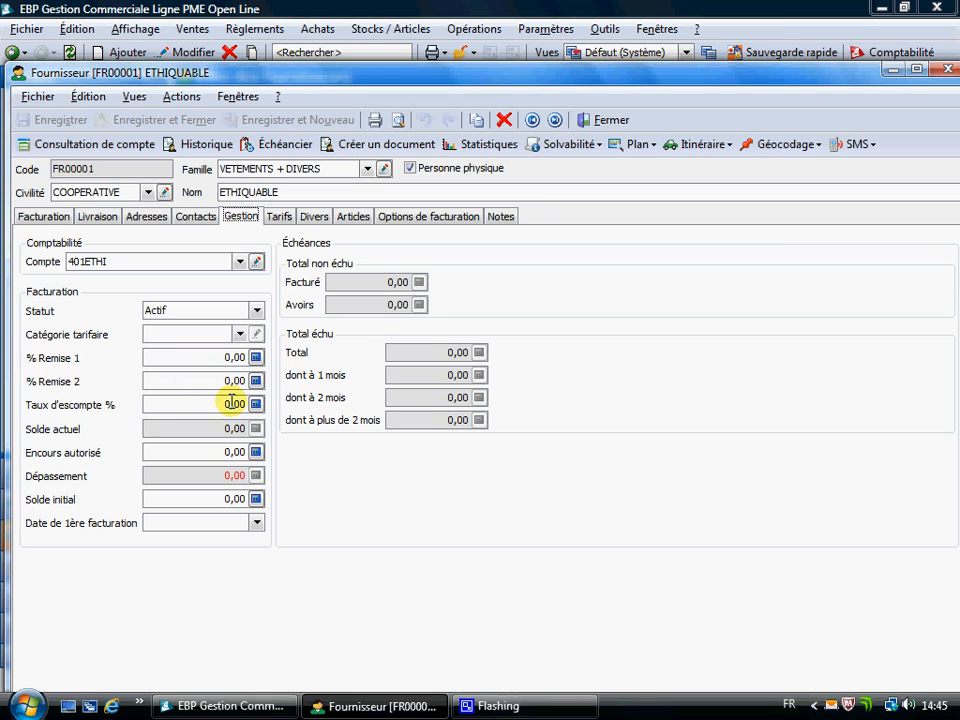
Add a new tariff to the tariffs (Tarifs) of supplier ETHIQUABLE.
{"action": "left_click", "coordinate": [283, 218]}
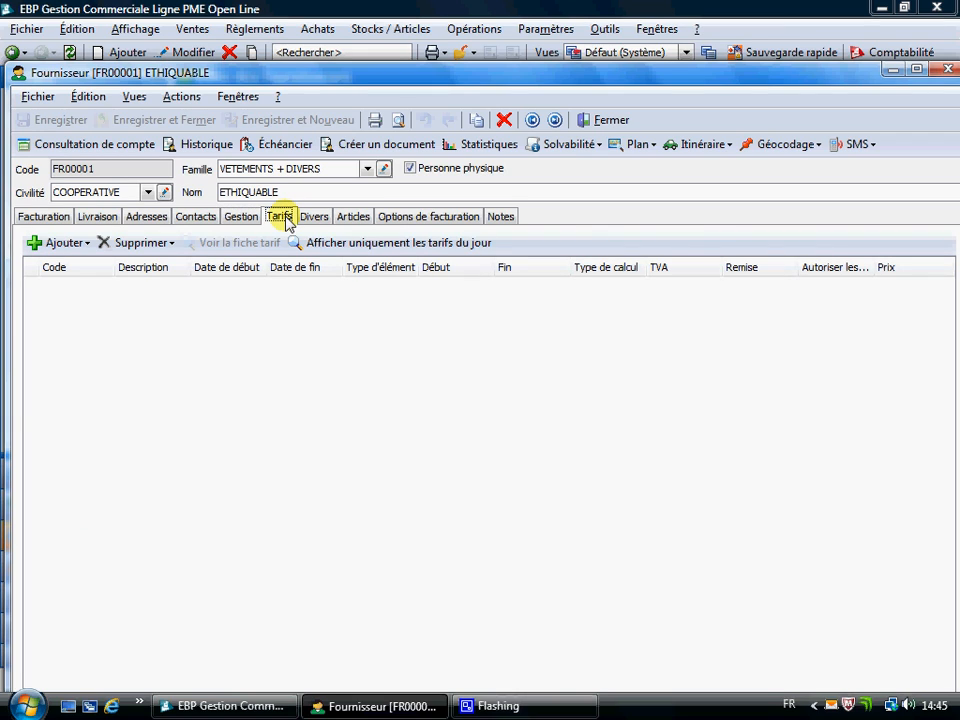
{"action": "left_click", "coordinate": [87, 244]}
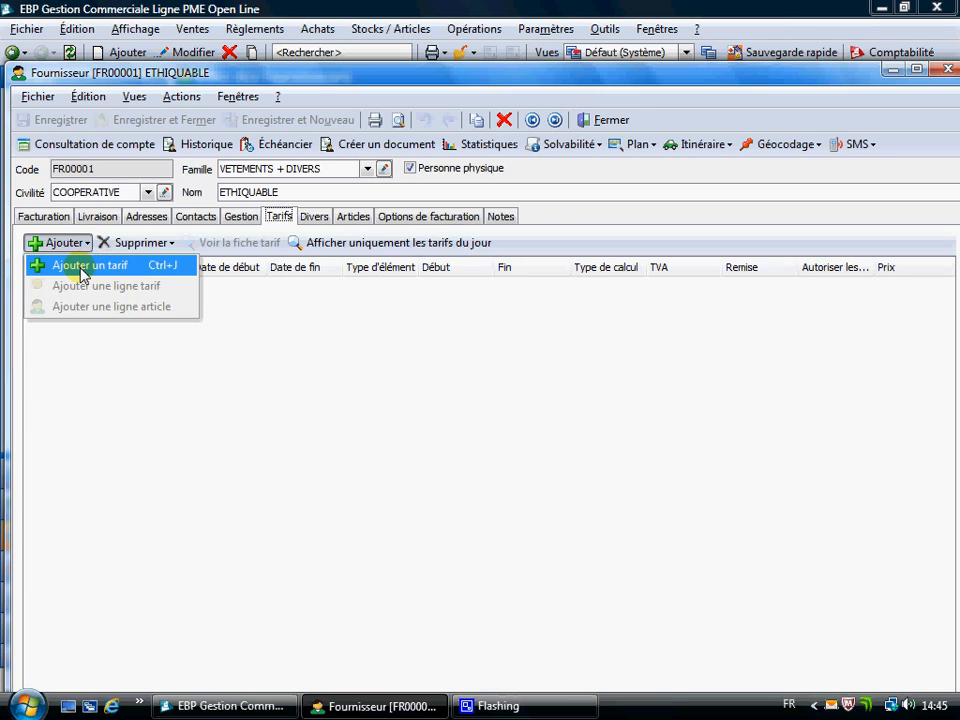
{"action": "left_click", "coordinate": [83, 270]}
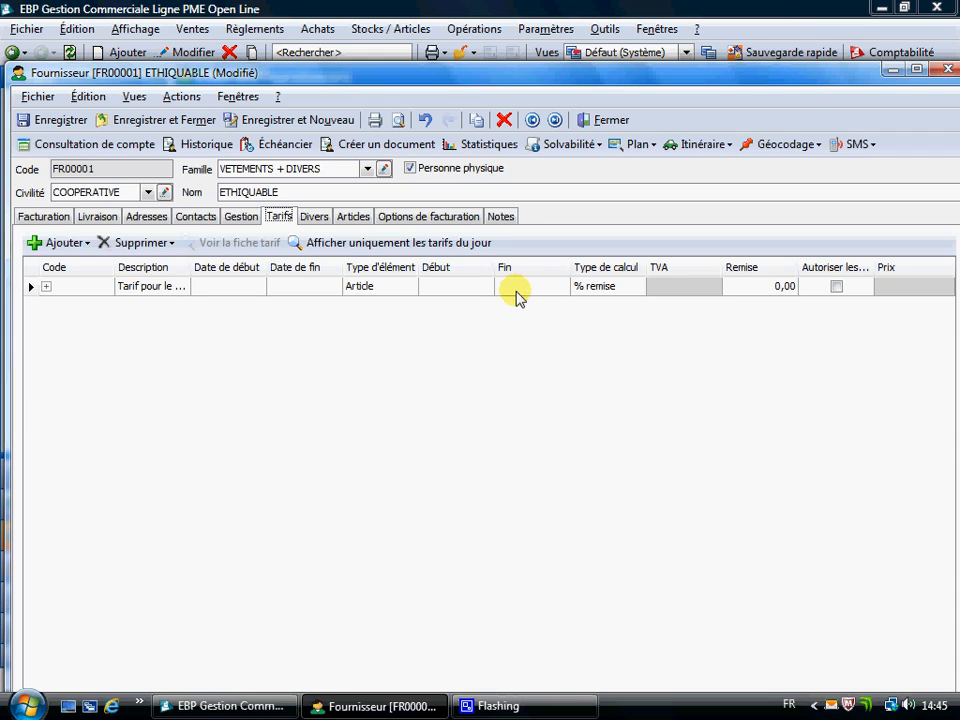
Review the payment method choices under Divers and the linked articles of ETHIQUABLE, returning to the billing details.
{"action": "left_click", "coordinate": [316, 218]}
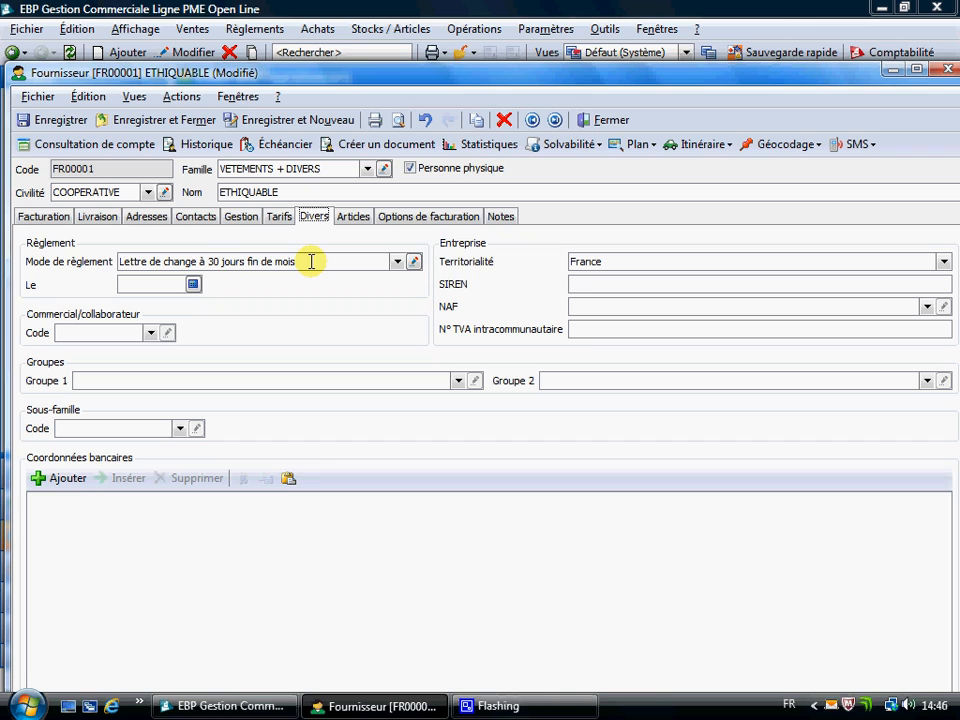
{"action": "left_click", "coordinate": [397, 262]}
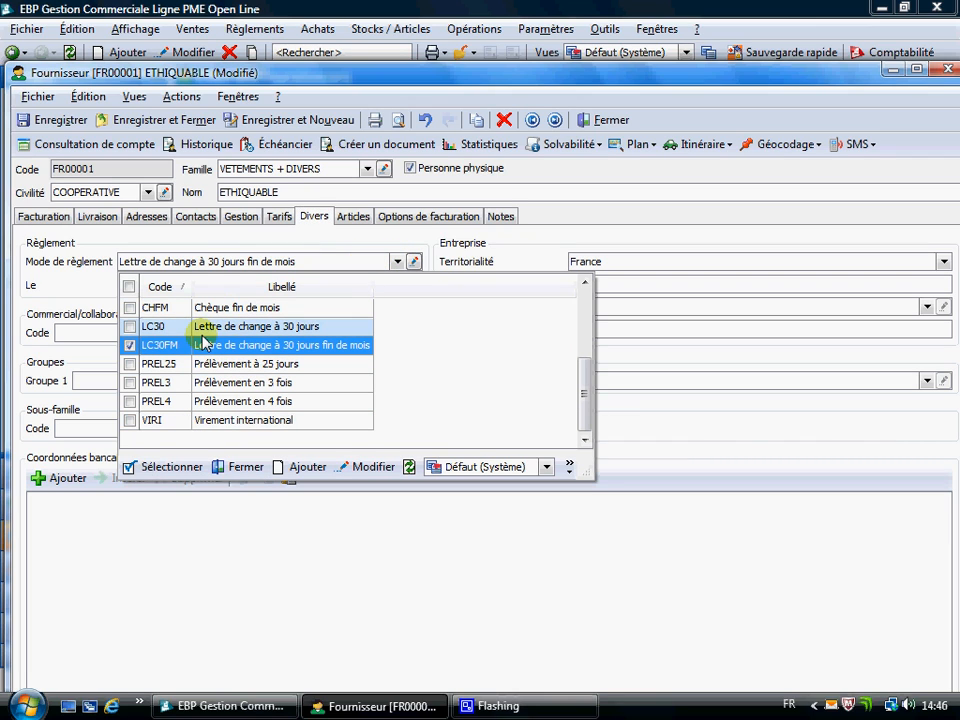
{"action": "left_click", "coordinate": [397, 262]}
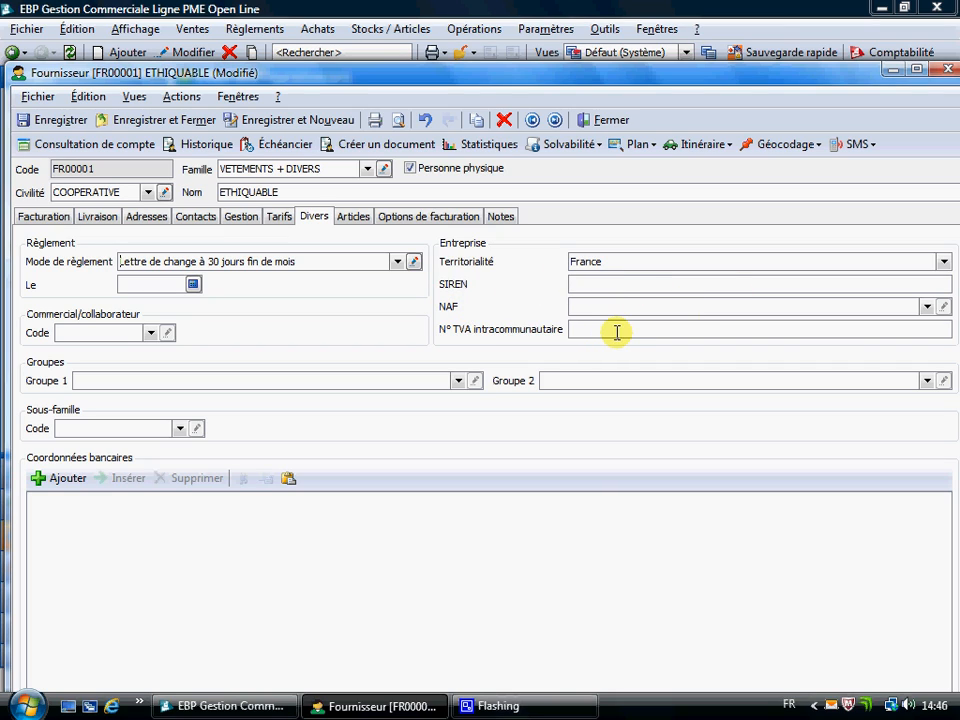
{"action": "left_click", "coordinate": [355, 217]}
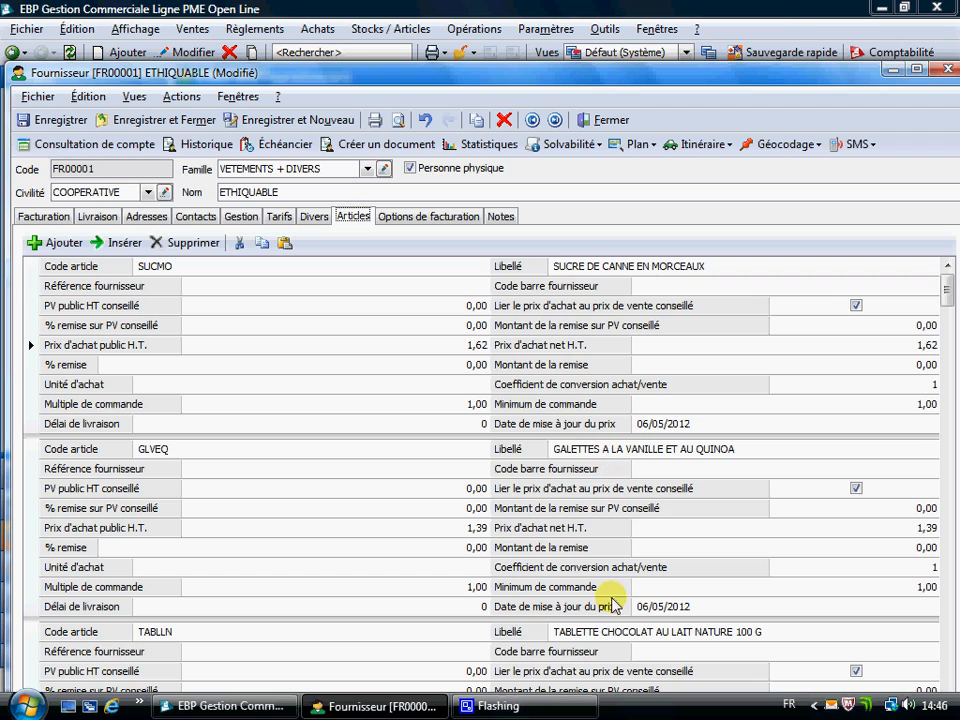
{"action": "mouse_move", "coordinate": [945, 292]}
{"action": "left_mouse_down"}
{"action": "mouse_move", "coordinate": [953, 368]}
{"action": "mouse_move", "coordinate": [948, 292]}
{"action": "left_mouse_up"}
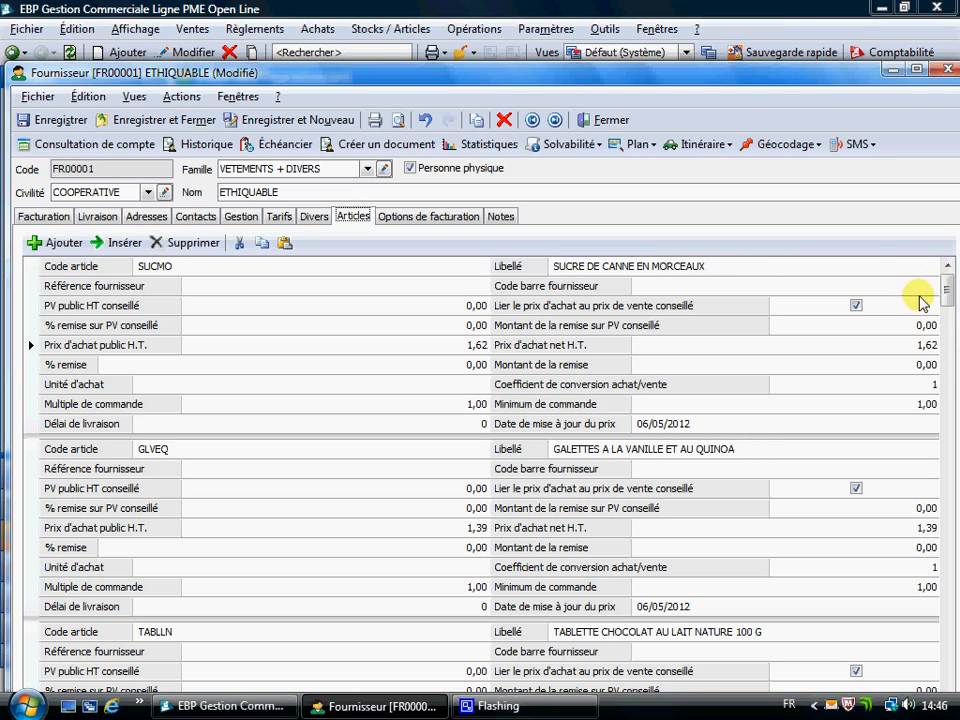
{"action": "left_click", "coordinate": [45, 218]}
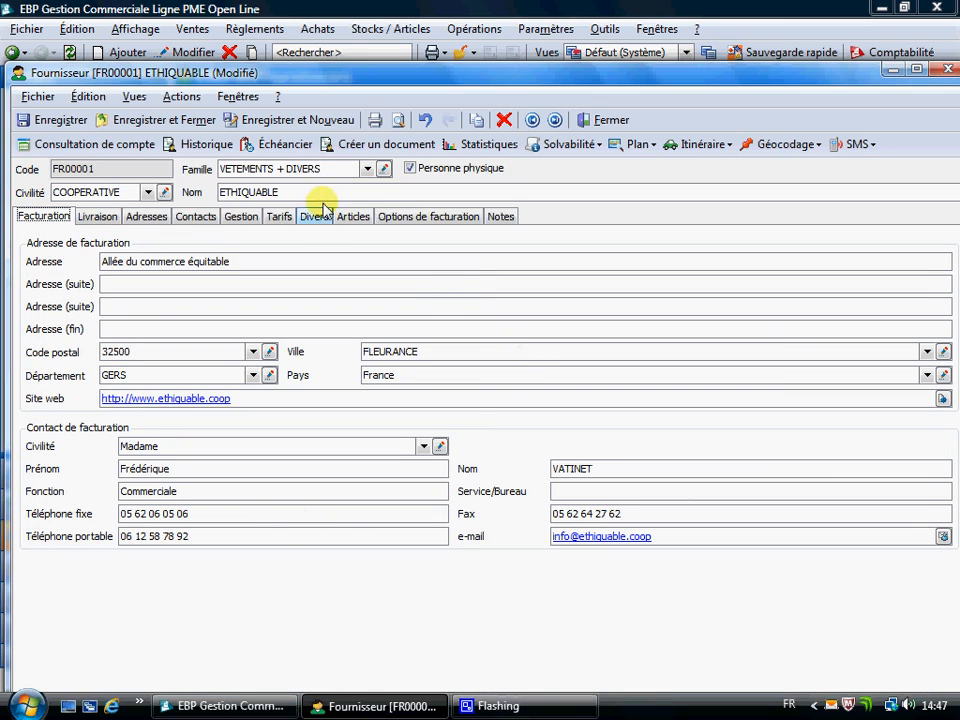
{"action": "left_click", "coordinate": [368, 169]}
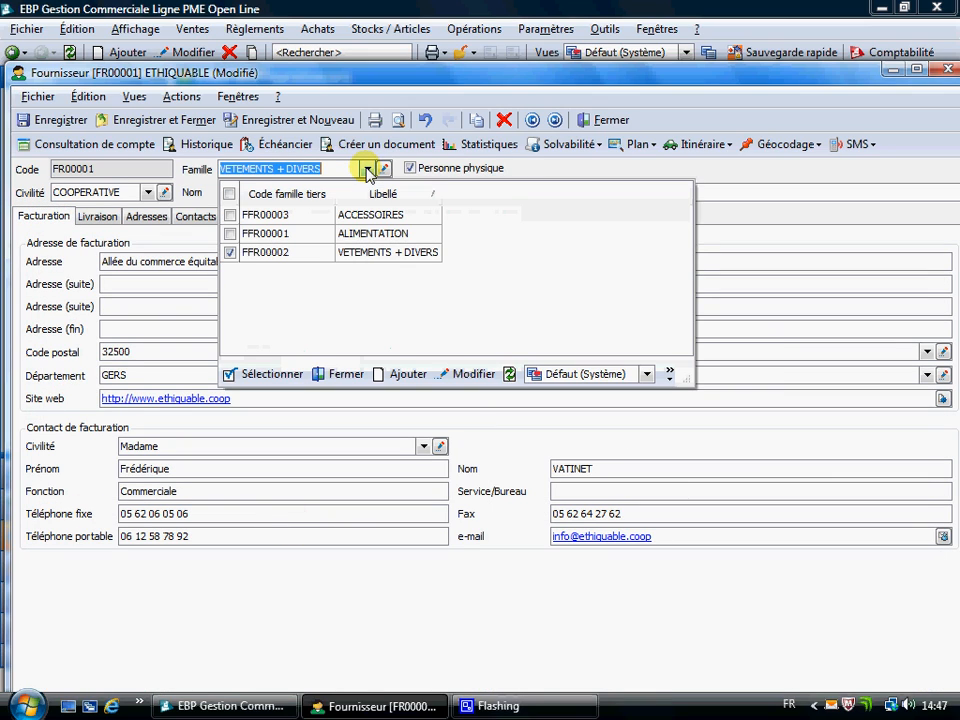
{"action": "left_click", "coordinate": [231, 234]}
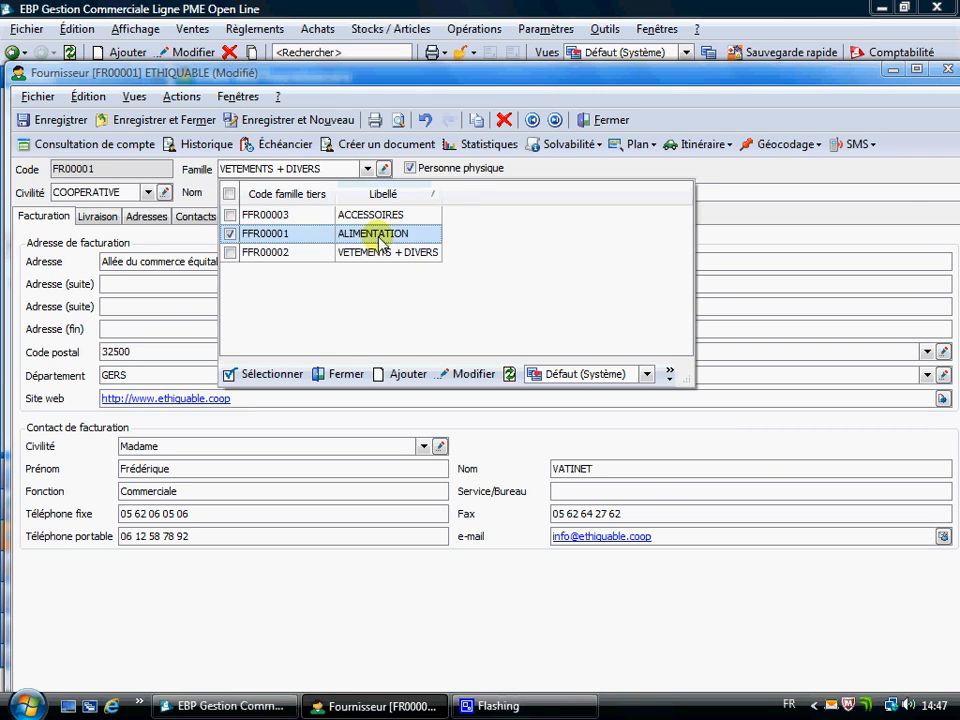
{"action": "left_click", "coordinate": [340, 374]}
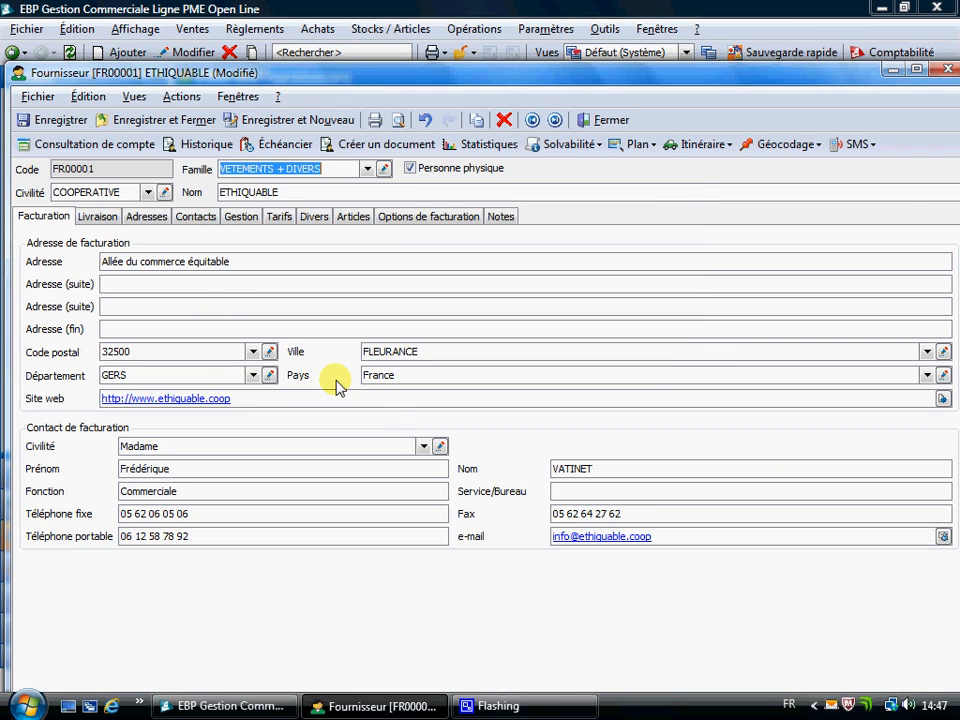
Set the supplier's family to ALIMENTATION and apply that family's parameters to the supplier record.
{"action": "left_click", "coordinate": [367, 168]}
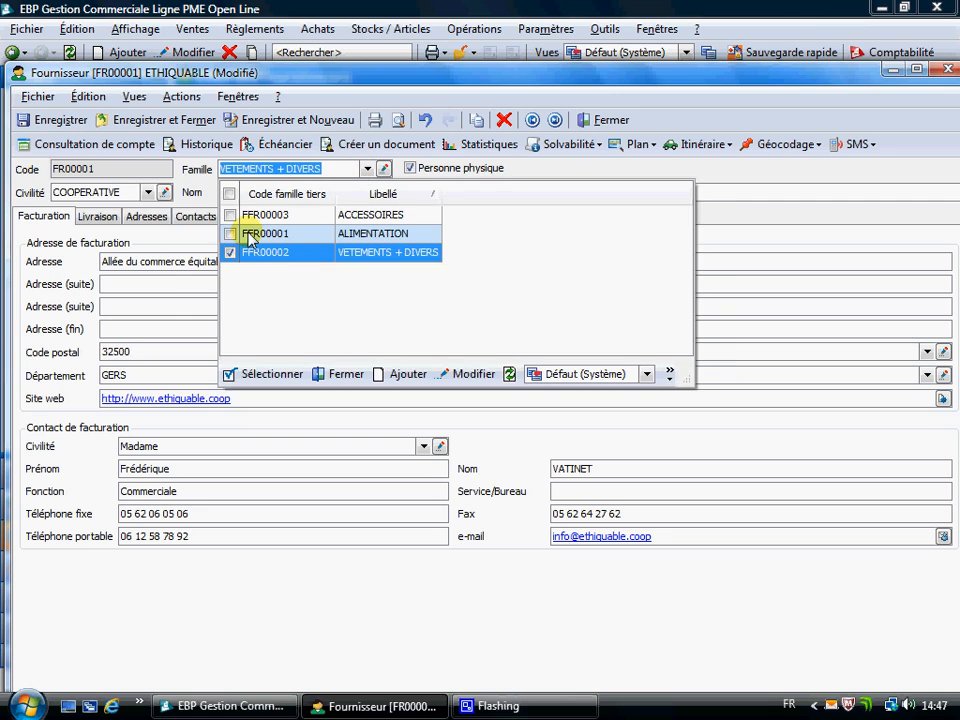
{"action": "double_click", "coordinate": [250, 236]}
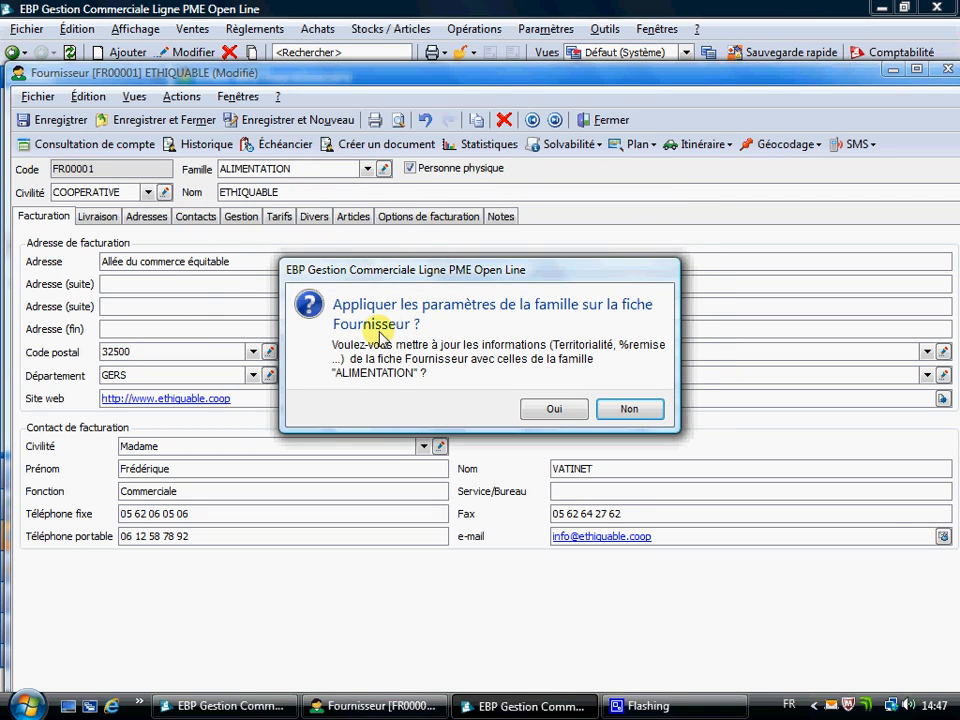
{"action": "left_click", "coordinate": [561, 412]}
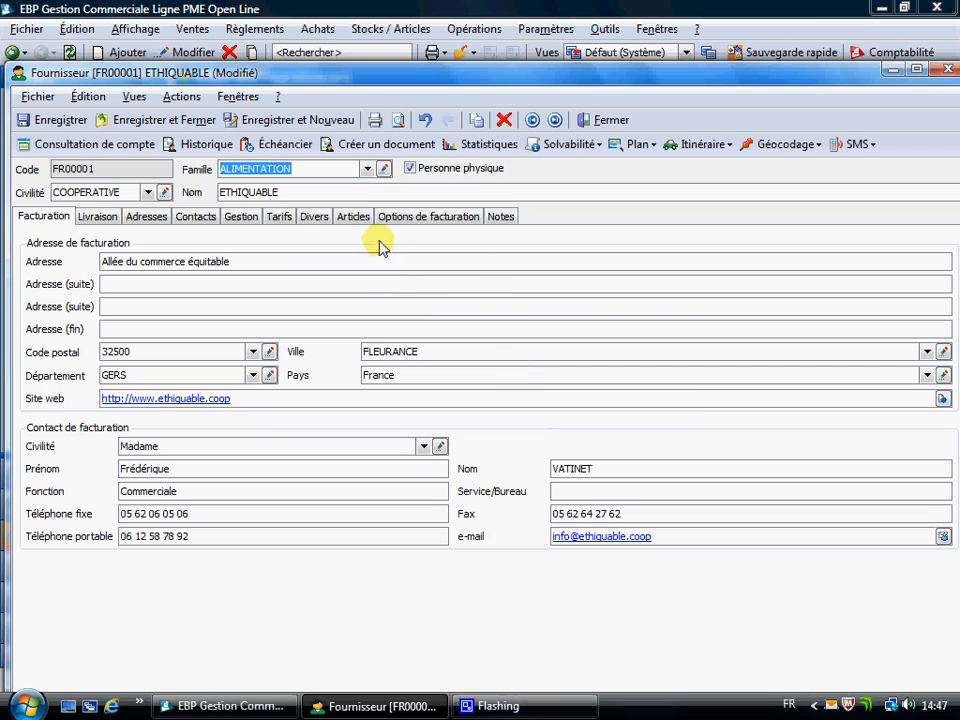
Check the supplier's management, tariff and miscellaneous (Divers) settings following the family change.
{"action": "left_click", "coordinate": [238, 218]}
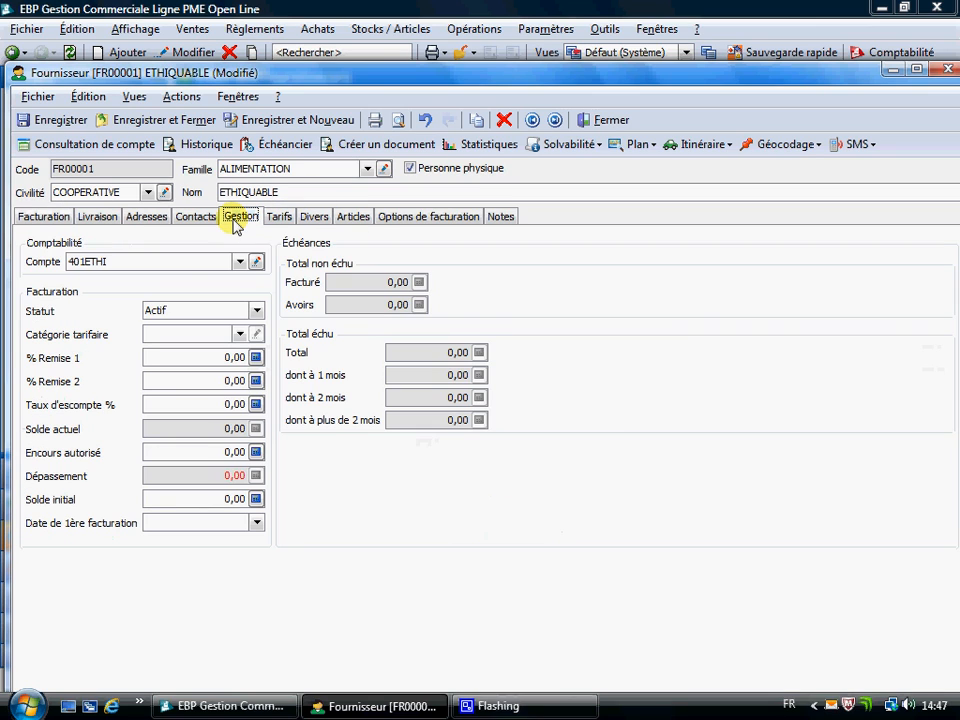
{"action": "left_click", "coordinate": [280, 218]}
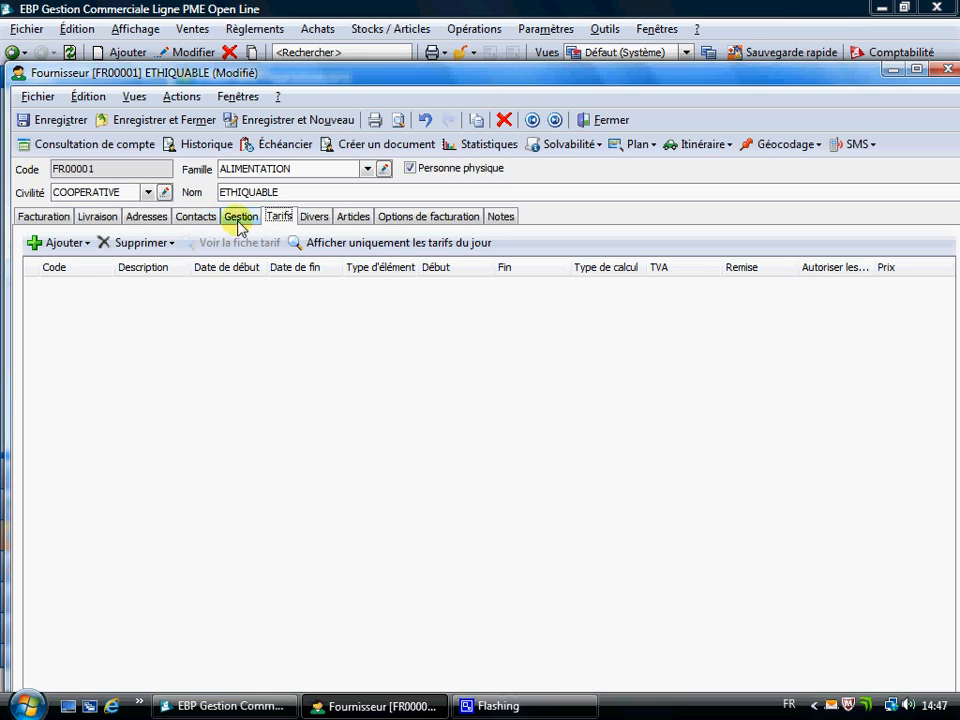
{"action": "left_click", "coordinate": [318, 220]}
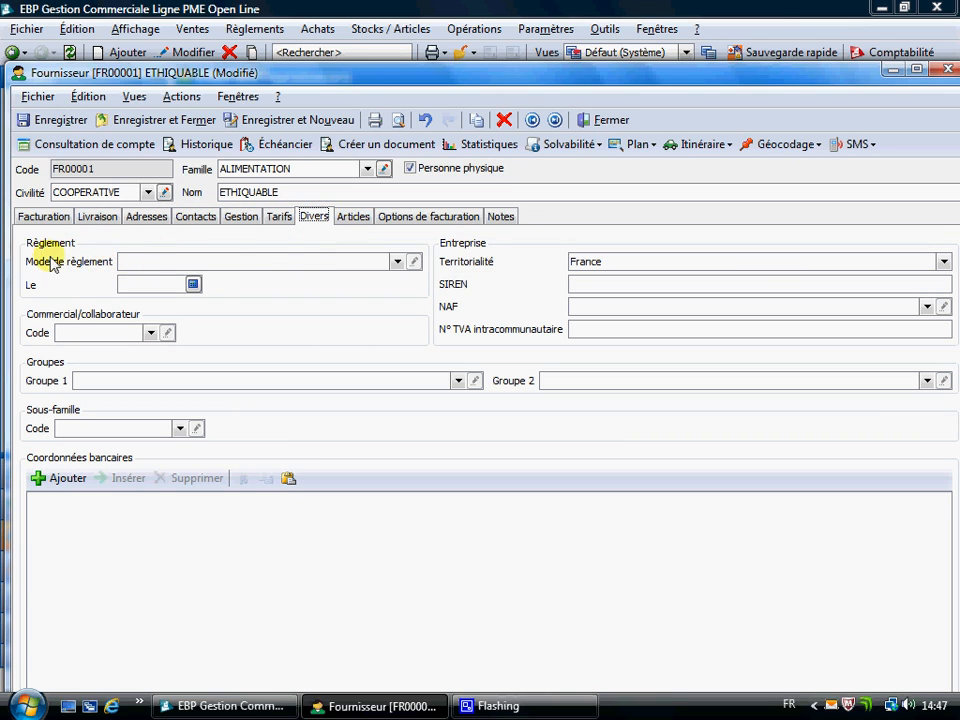
Set ETHIQUABLE's payment method to Lettre de change à 30 jours, then save and close the supplier record.
{"action": "left_click", "coordinate": [396, 261]}
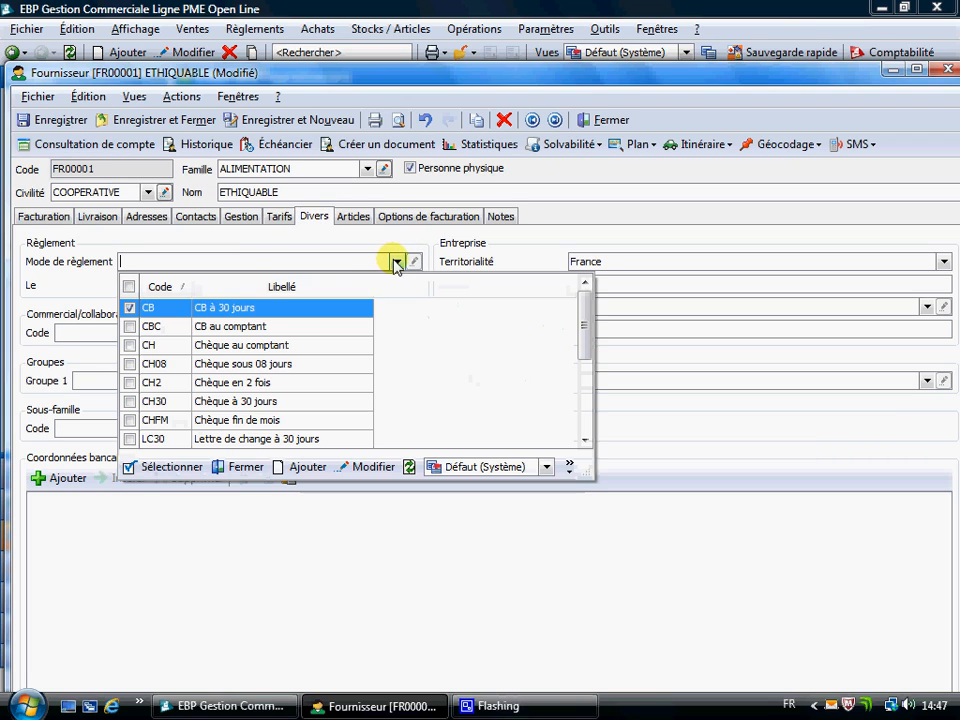
{"action": "left_click", "coordinate": [258, 439]}
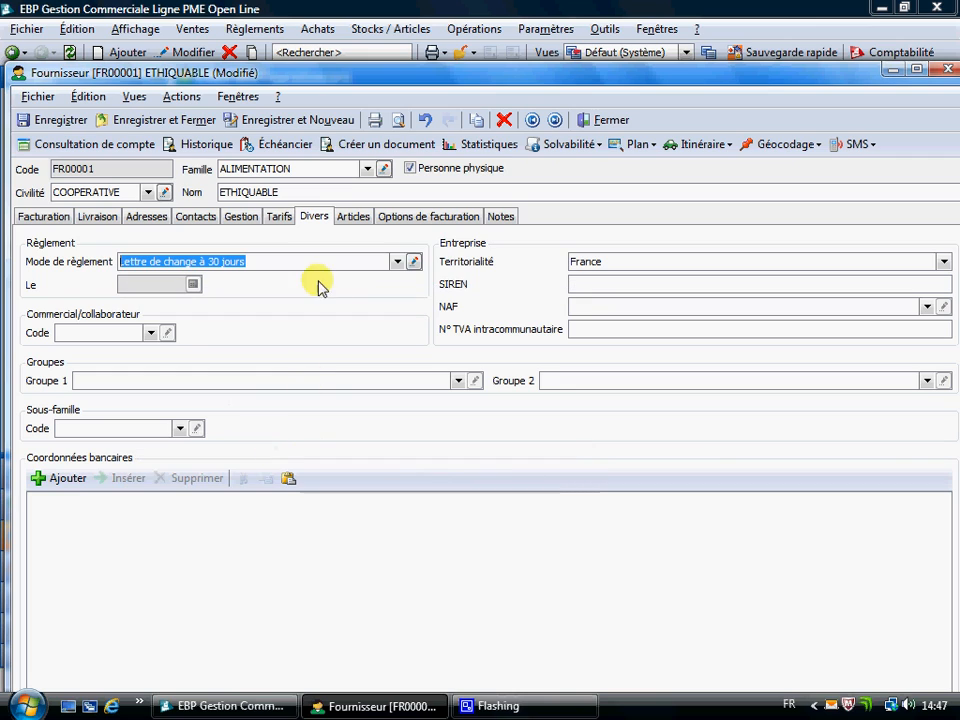
{"action": "left_click", "coordinate": [57, 220]}
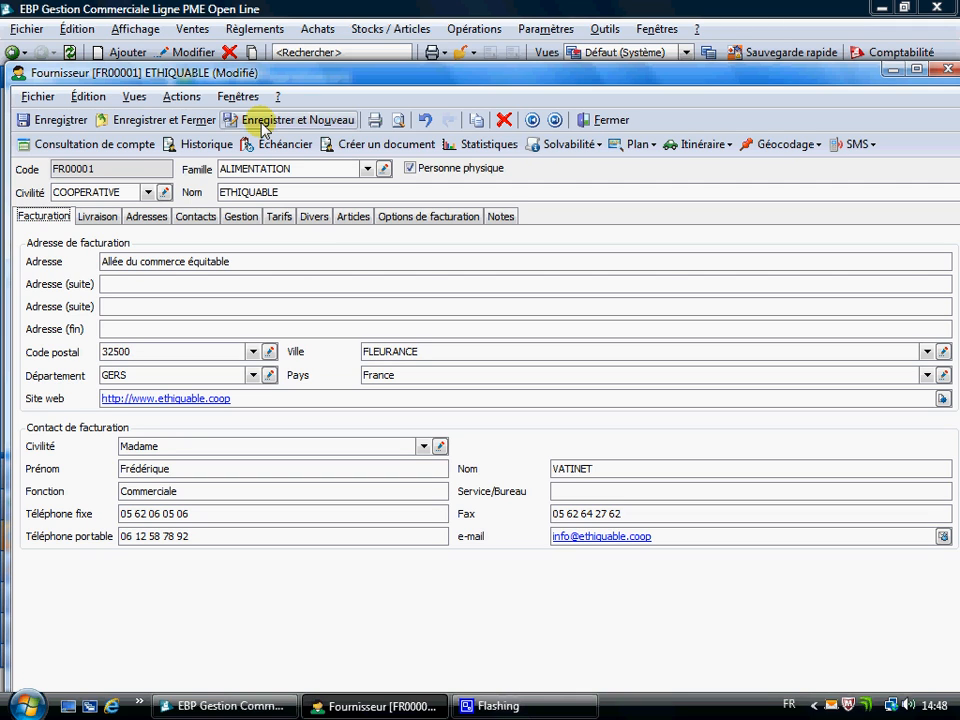
{"action": "left_click", "coordinate": [119, 124]}
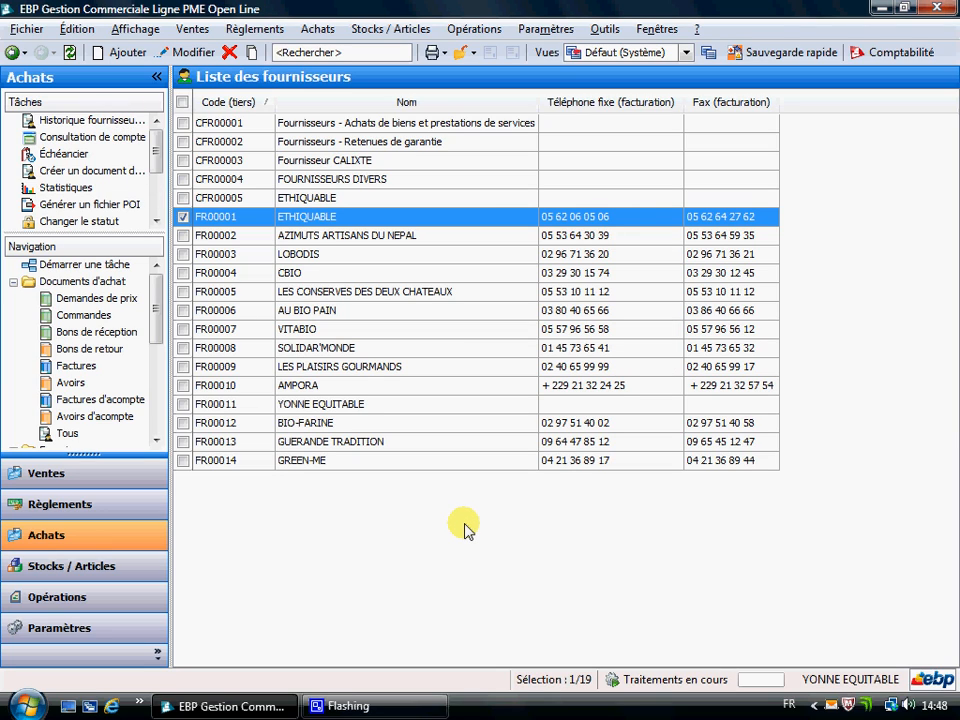
Check the duplicate ETHIQUABLE supplier record that has no contact details, delete it permanently and return to the start screen.
{"action": "left_click", "coordinate": [319, 201]}
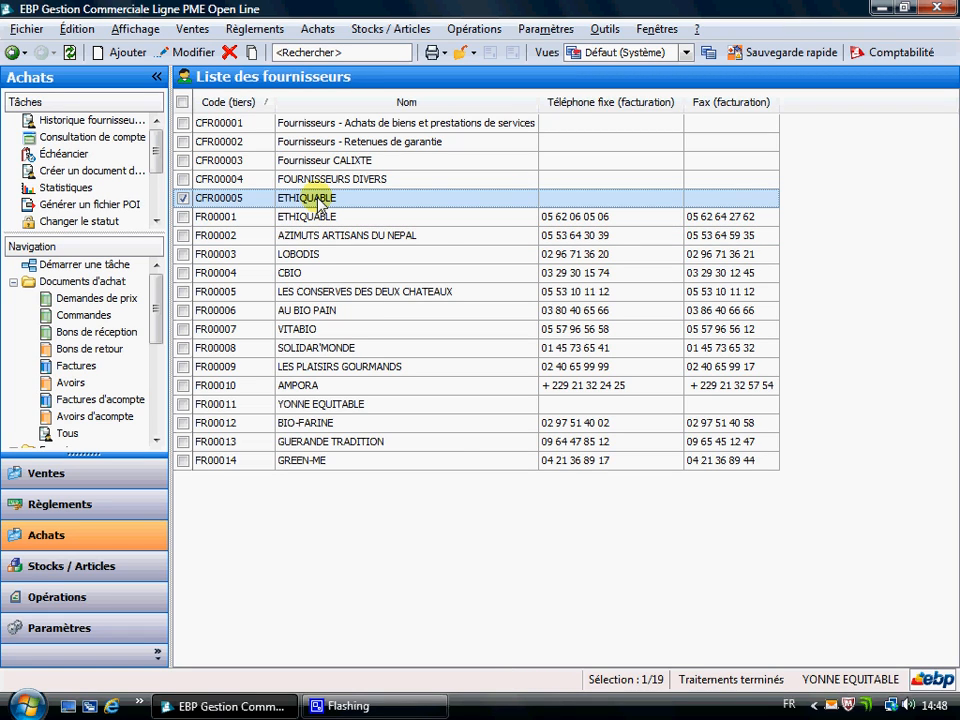
{"action": "double_click", "coordinate": [320, 203]}
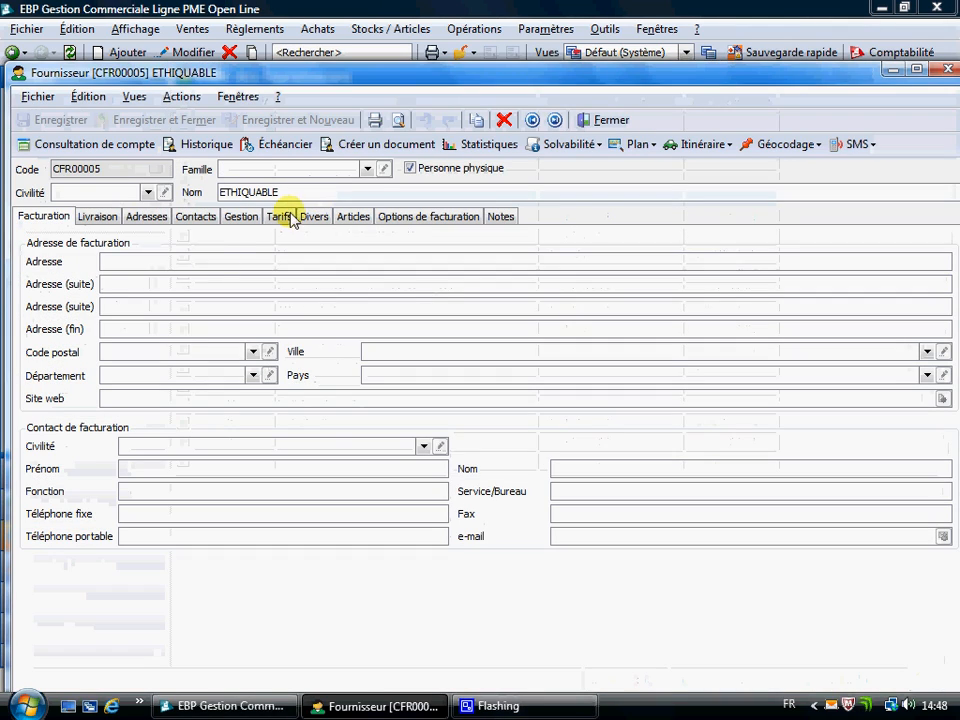
{"action": "left_click", "coordinate": [612, 121]}
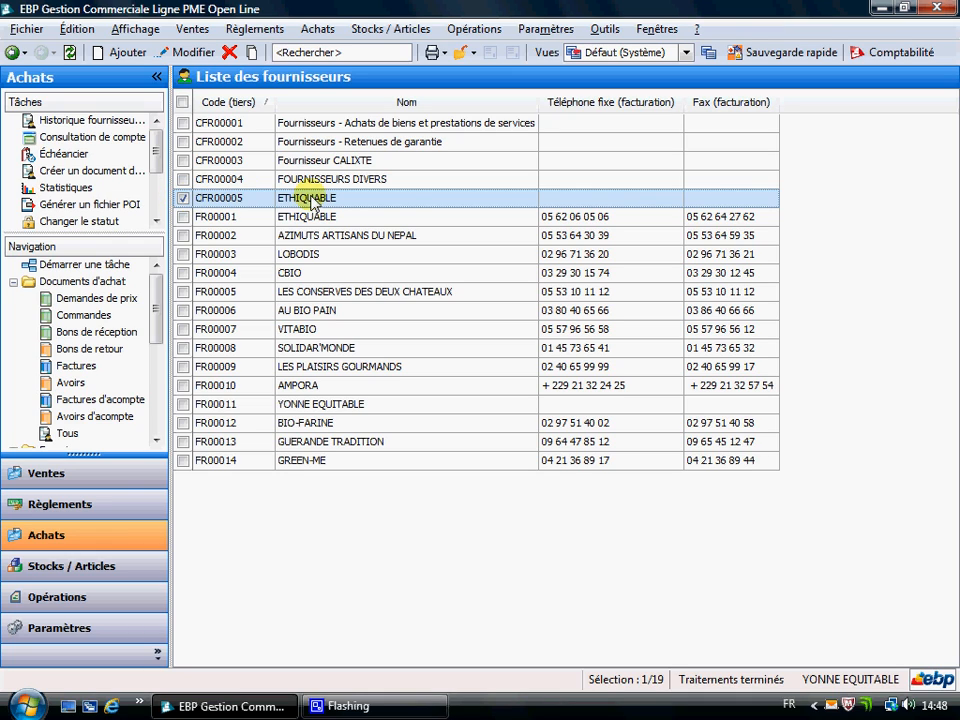
{"action": "left_click", "coordinate": [230, 53]}
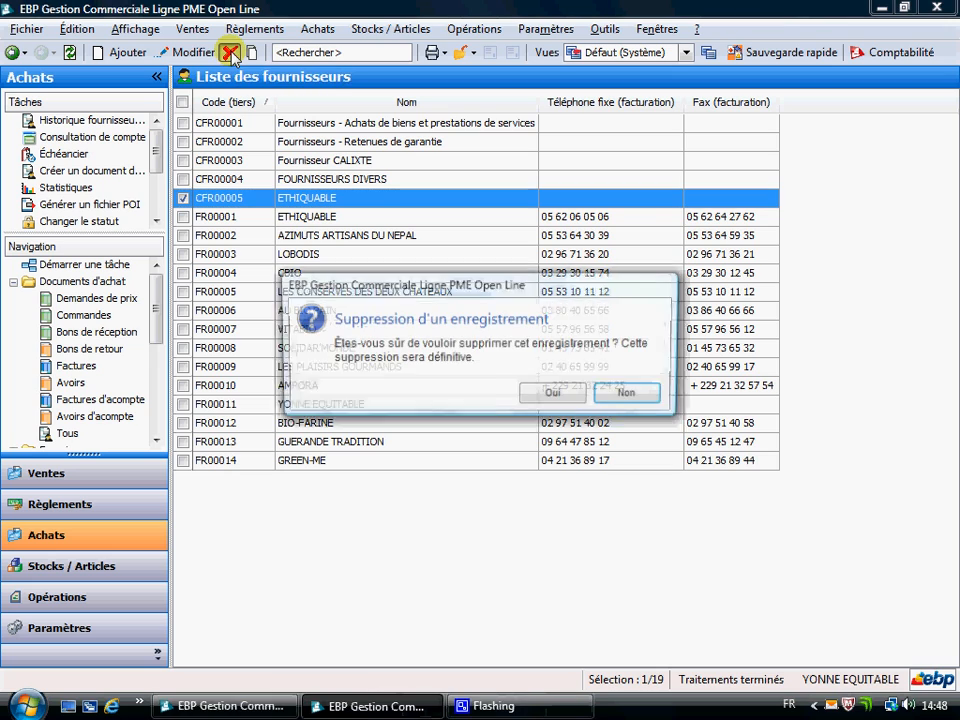
{"action": "left_click", "coordinate": [551, 394]}
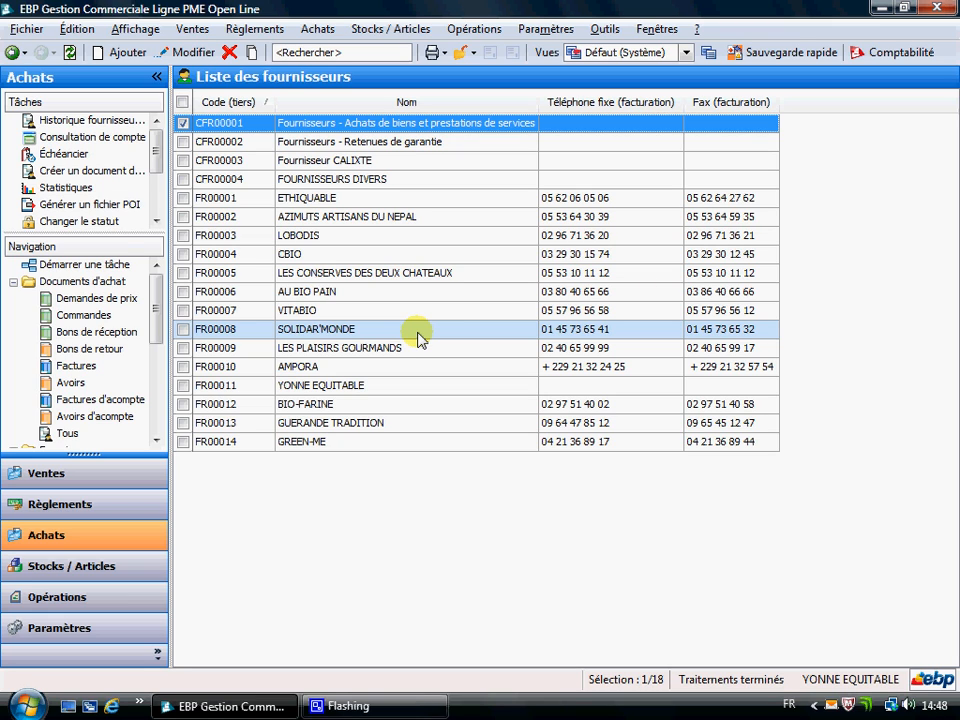
{"action": "left_click", "coordinate": [10, 54]}
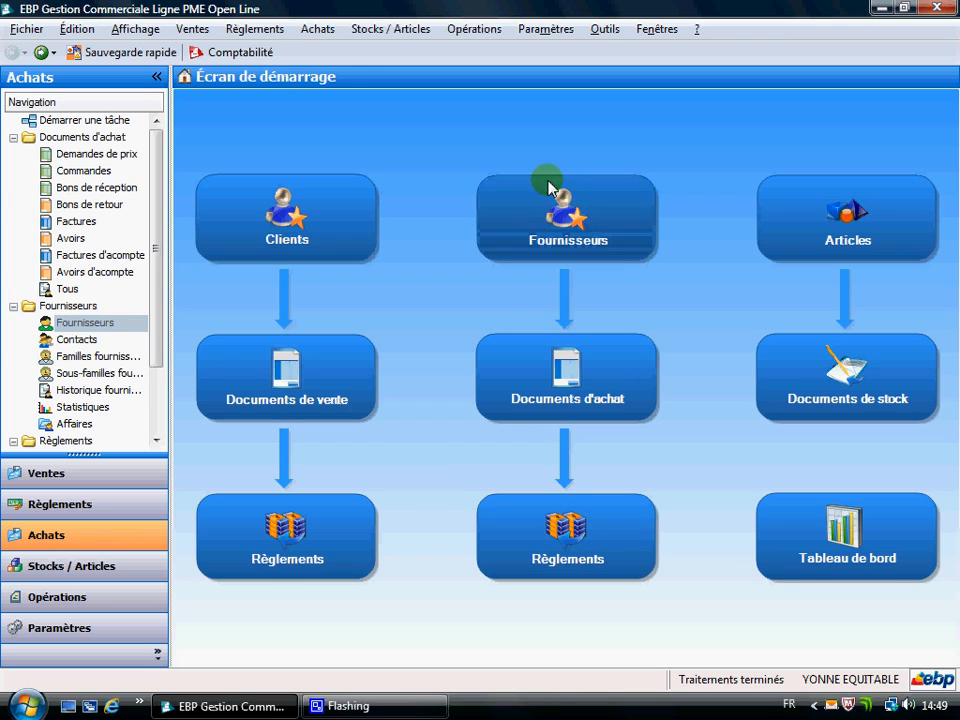
Filter the Fiche fournisseur printout to suppliers from ETHIQUABLE to AZIMUTS ARTISANS DU NEPAL, and close the print window without printing.
{"action": "left_click", "coordinate": [326, 35]}
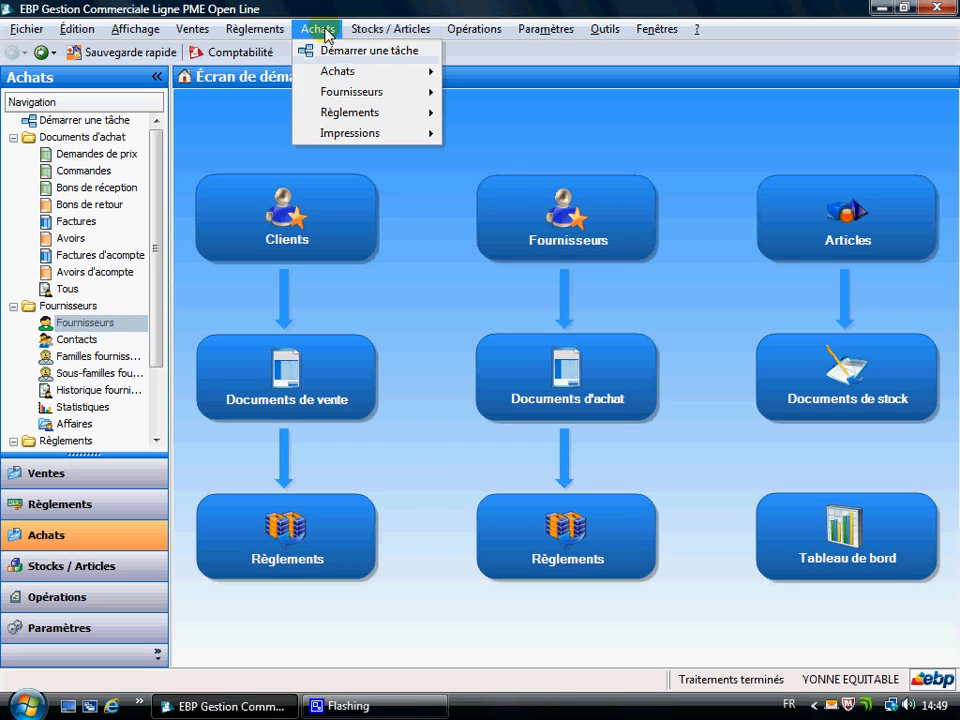
{"action": "mouse_move", "coordinate": [351, 141]}
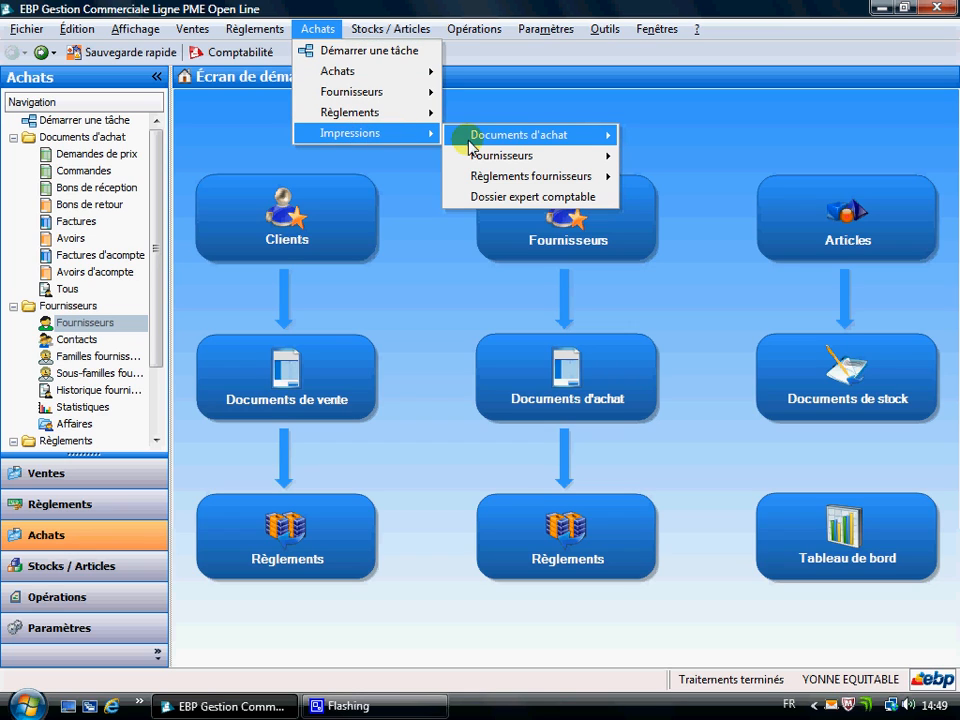
{"action": "mouse_move", "coordinate": [549, 156]}
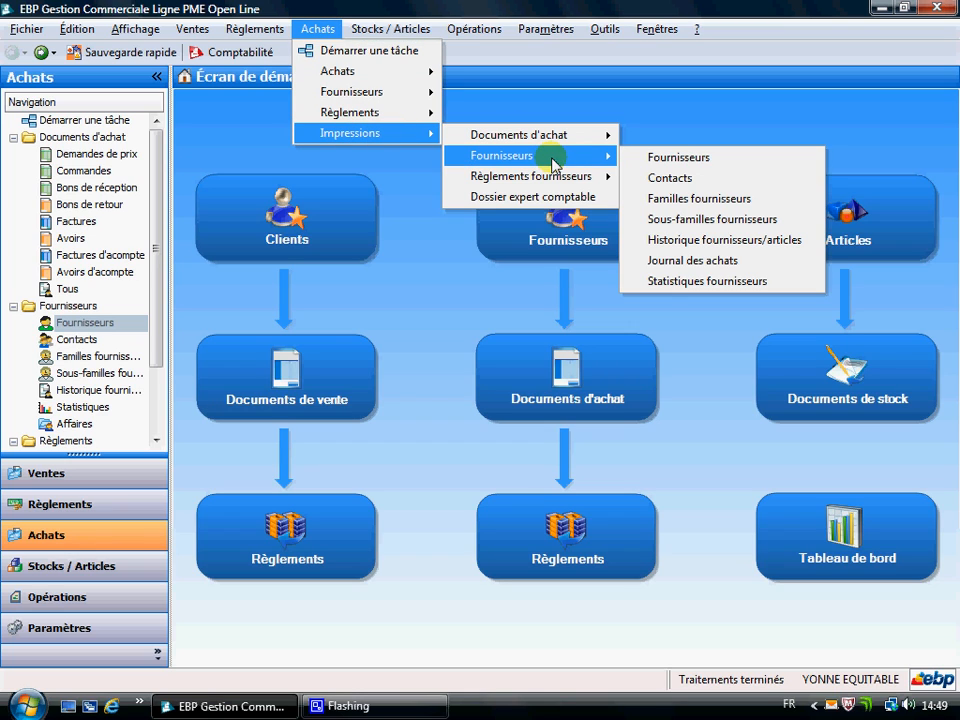
{"action": "left_click", "coordinate": [684, 157]}
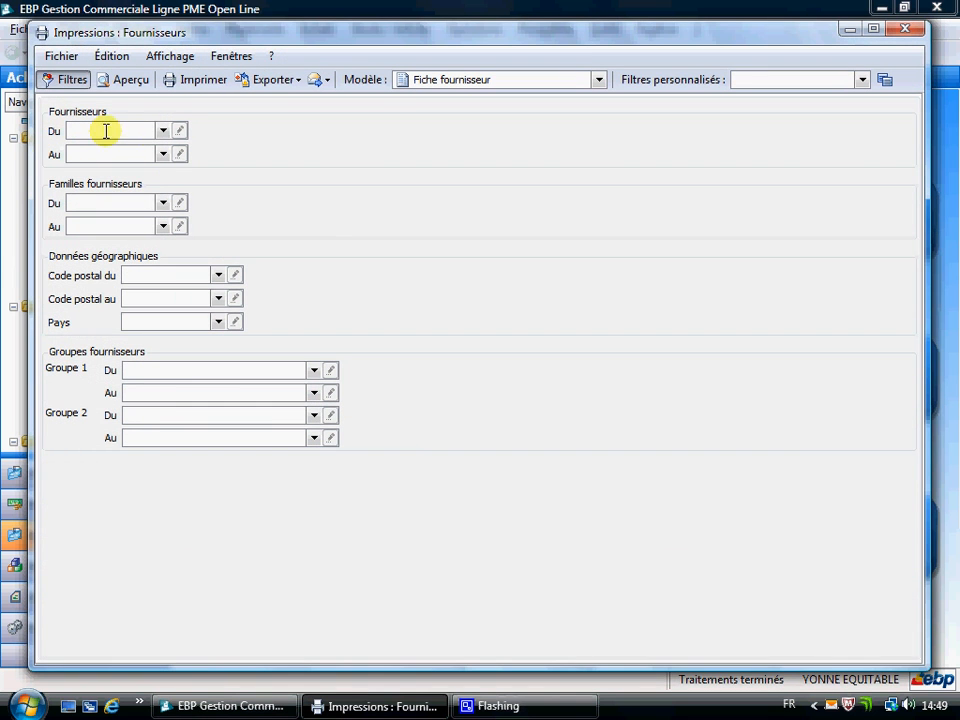
{"action": "left_click", "coordinate": [163, 131]}
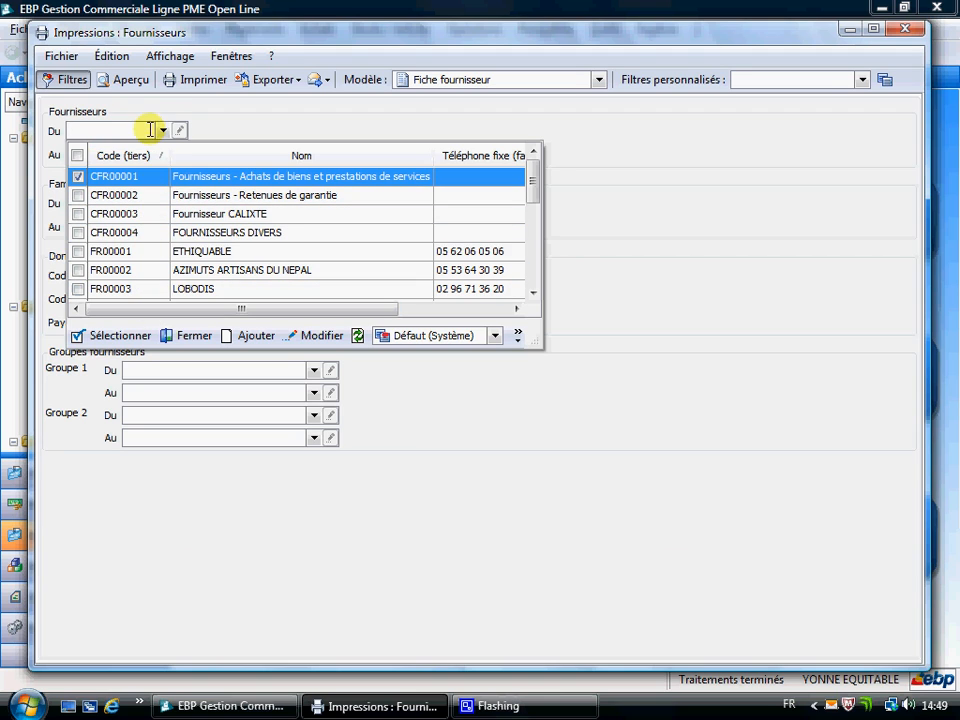
{"action": "left_click", "coordinate": [180, 254]}
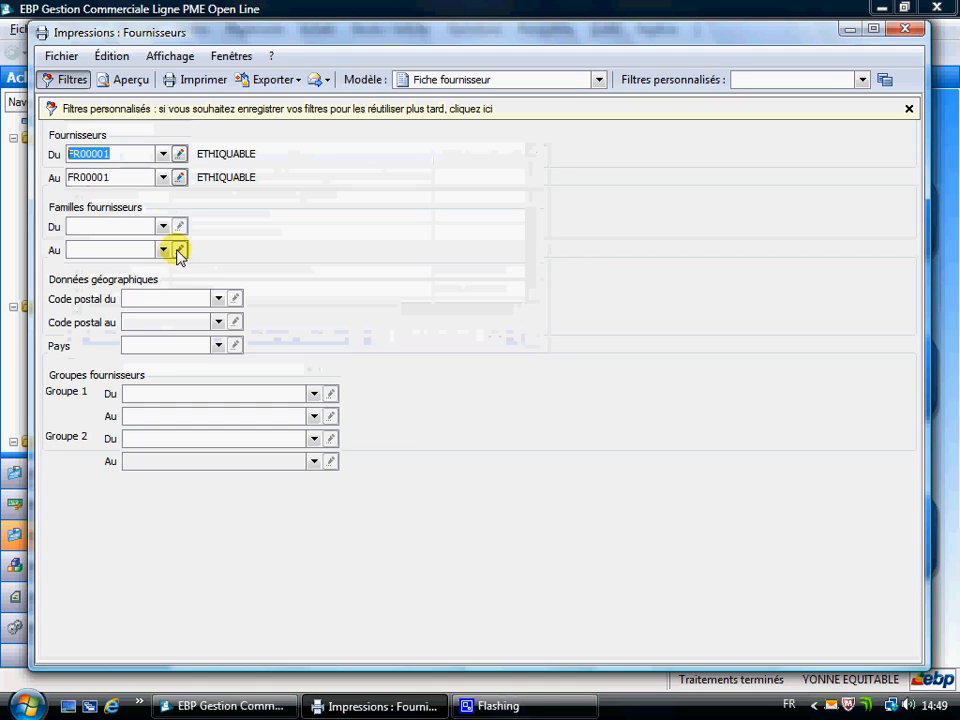
{"action": "left_click", "coordinate": [163, 177]}
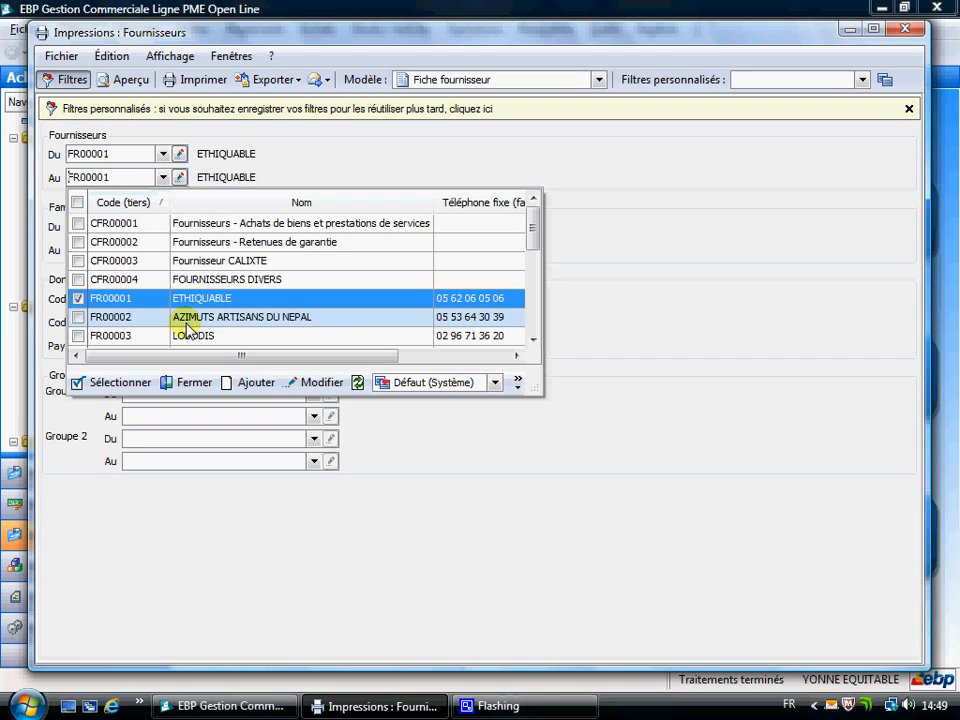
{"action": "left_click", "coordinate": [92, 318]}
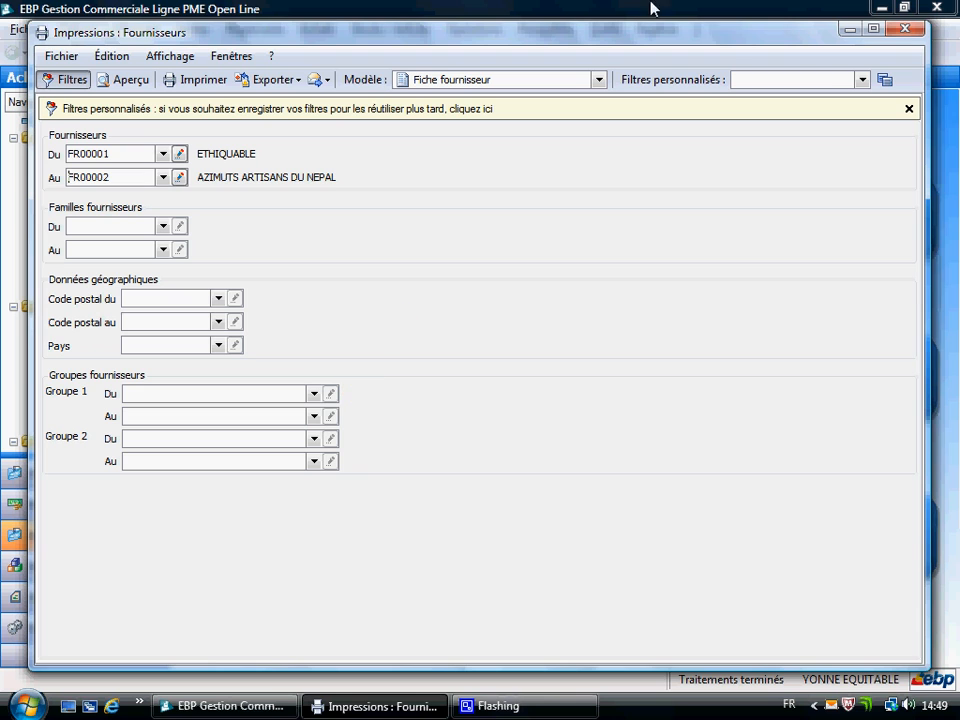
{"action": "left_click", "coordinate": [905, 28]}
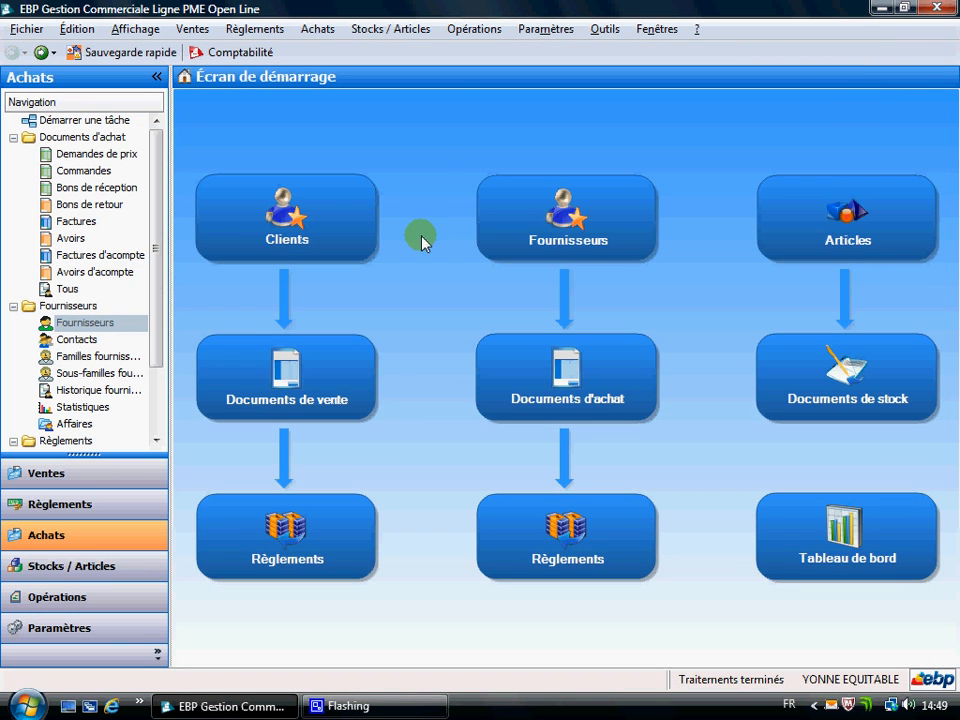
Preview the printable supplier sheet of ETHIQUABLE from its record, then close the preview and the record and leave the supplier list.
{"action": "left_click", "coordinate": [550, 228]}
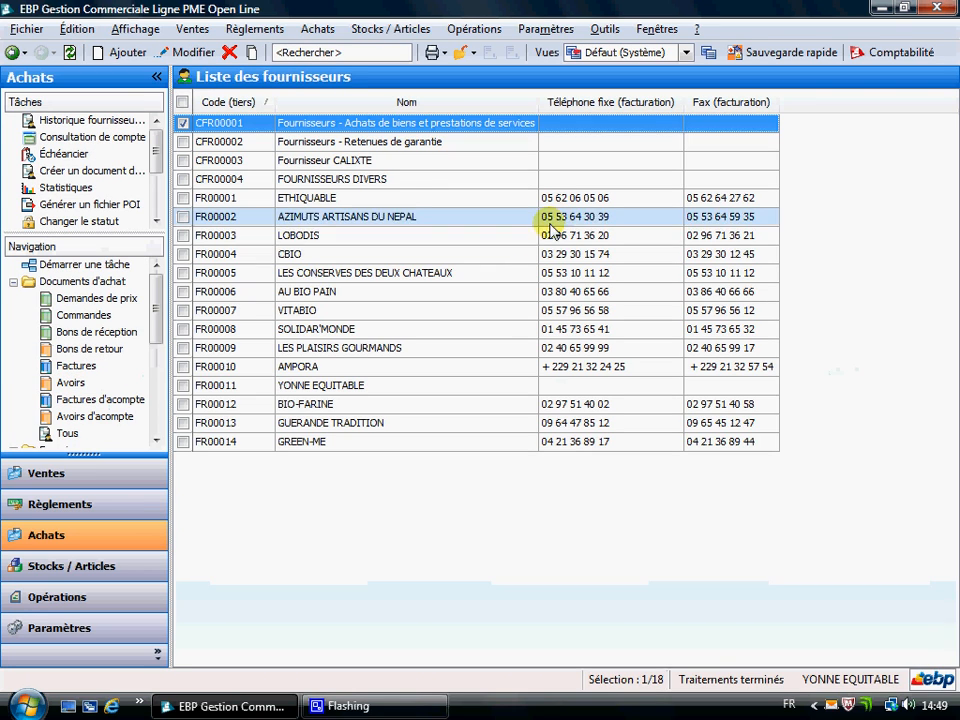
{"action": "left_click", "coordinate": [296, 203]}
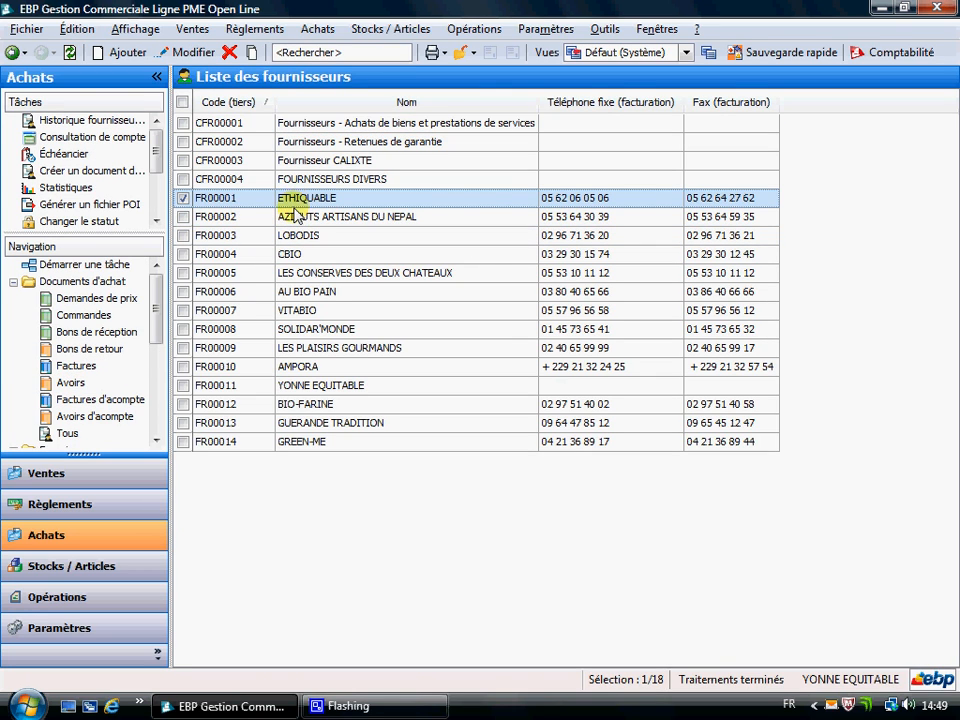
{"action": "double_click", "coordinate": [295, 206]}
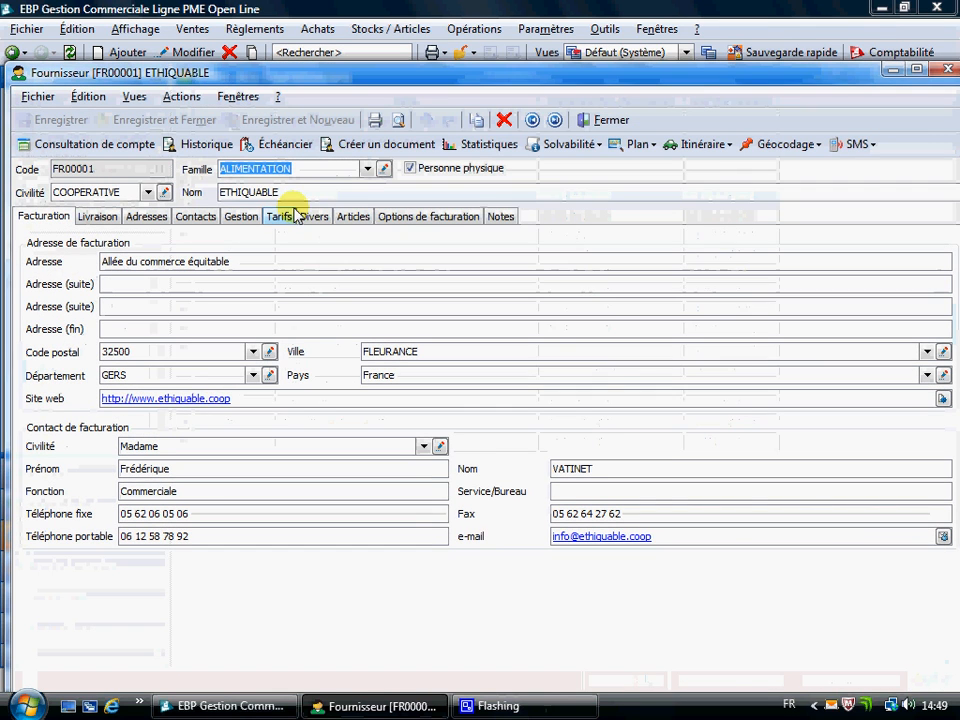
{"action": "left_click", "coordinate": [400, 120]}
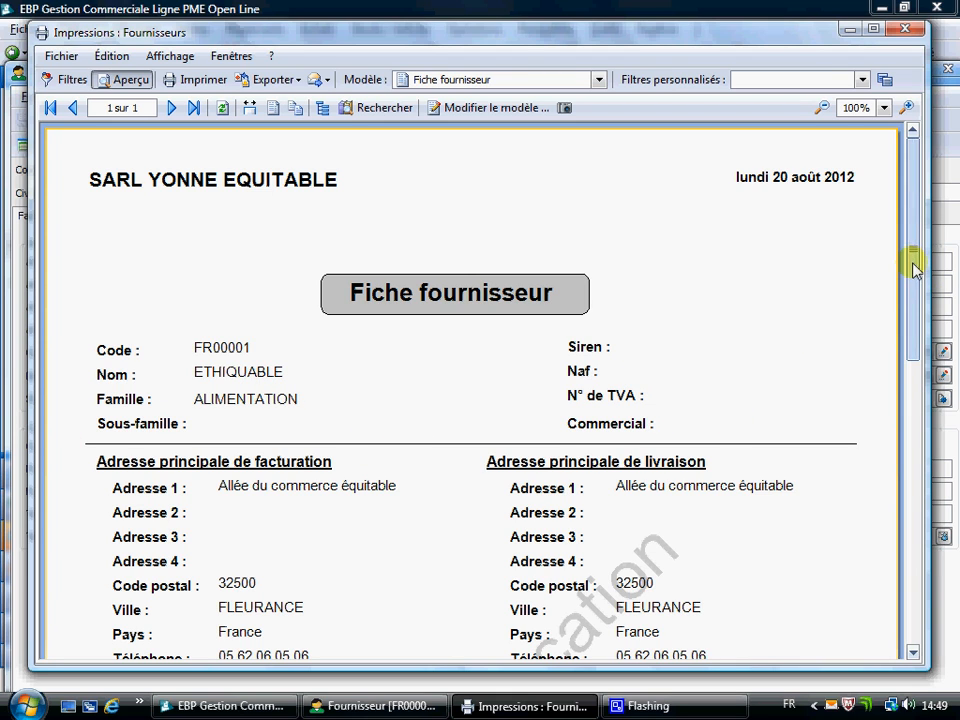
{"action": "left_click_drag", "start_coordinate": [913, 315], "coordinate": [916, 285]}
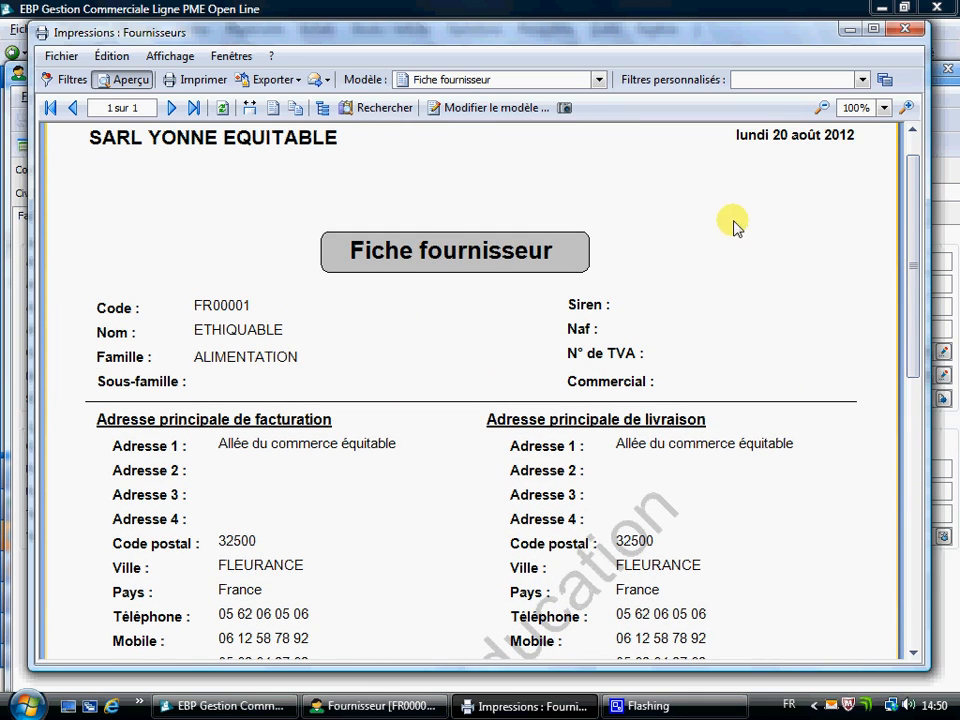
{"action": "left_click", "coordinate": [914, 33]}
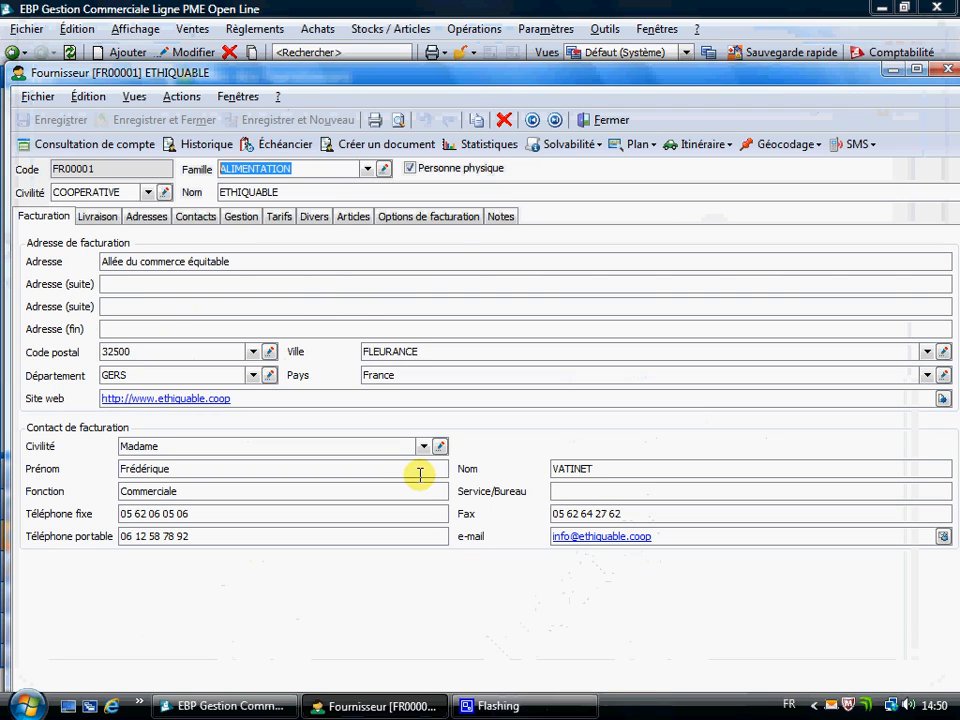
{"action": "left_click", "coordinate": [584, 120]}
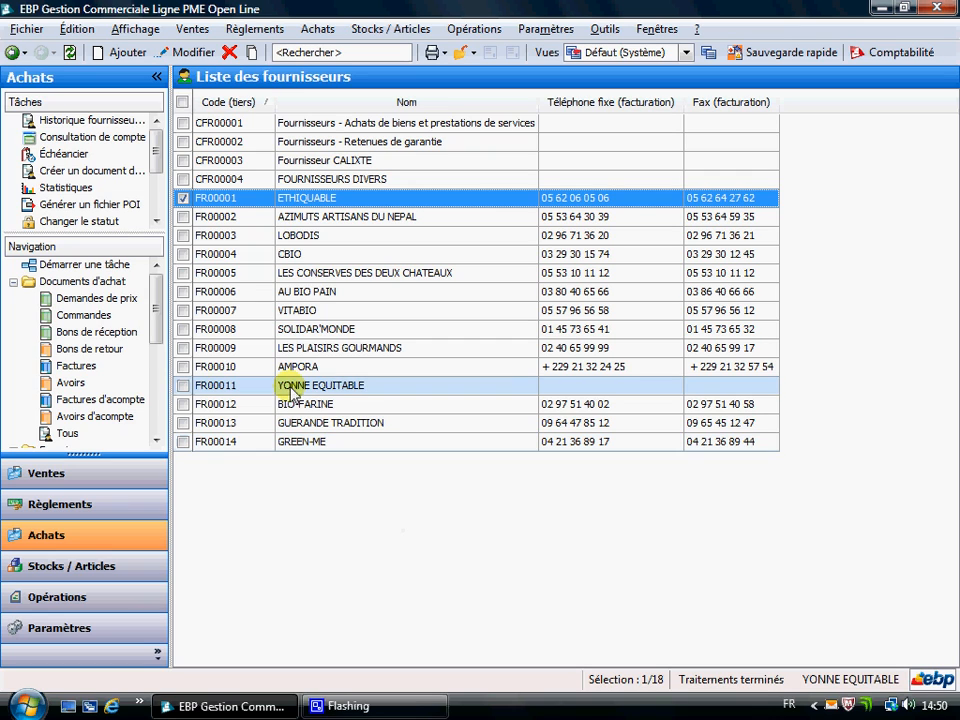
{"action": "left_click", "coordinate": [9, 52]}
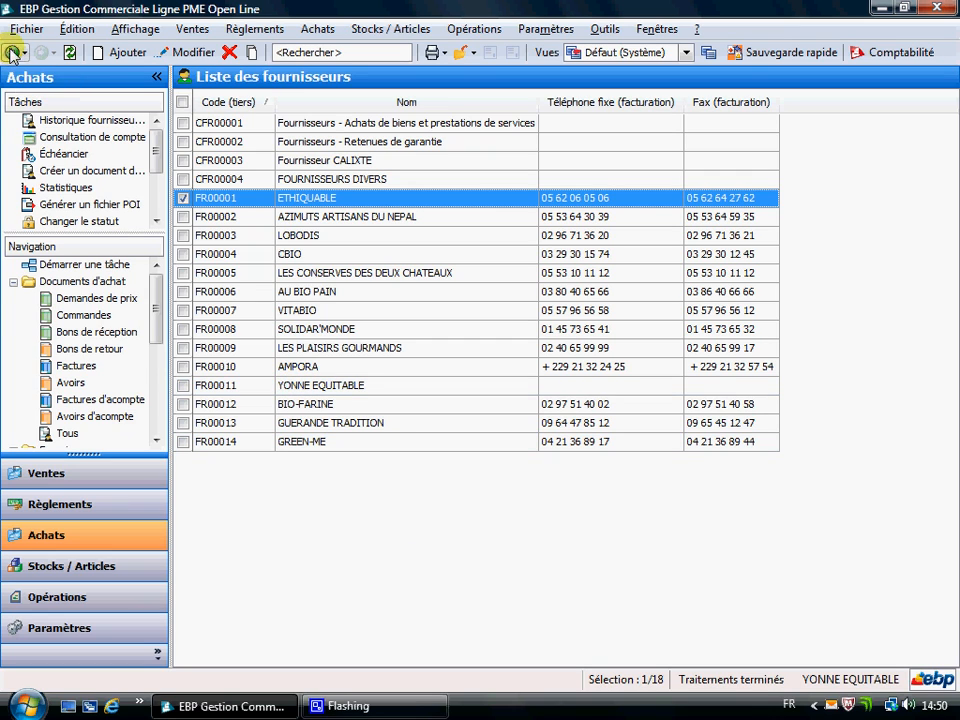